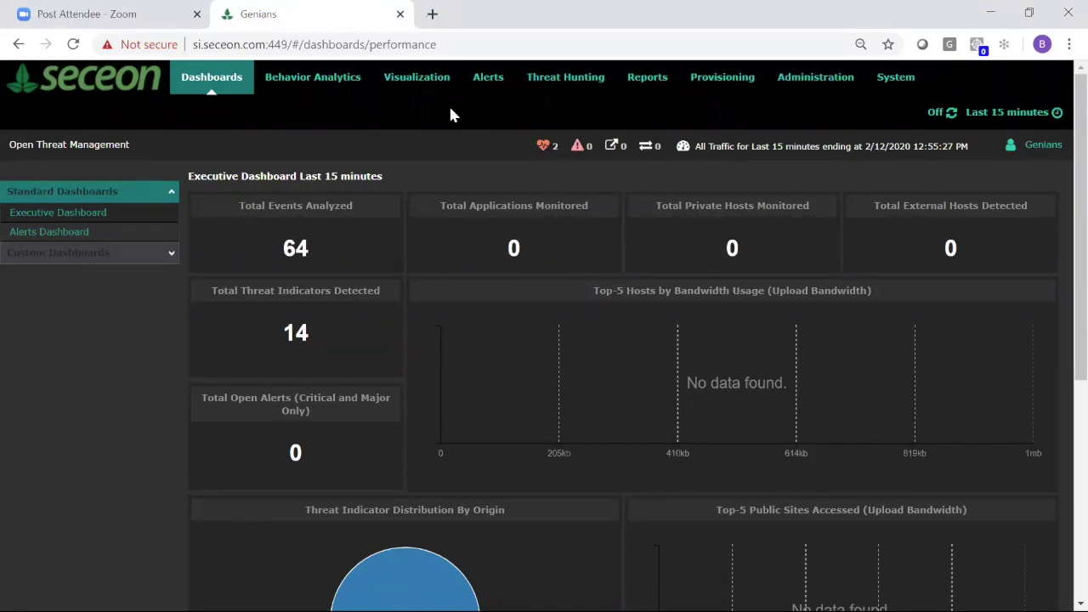
- Switch to Internet Explorer and log in to the Genian NAC console with the admin credentials
key("alt+Tab")
key("Tab")
key("Tab")
key("Tab")
key("Return")
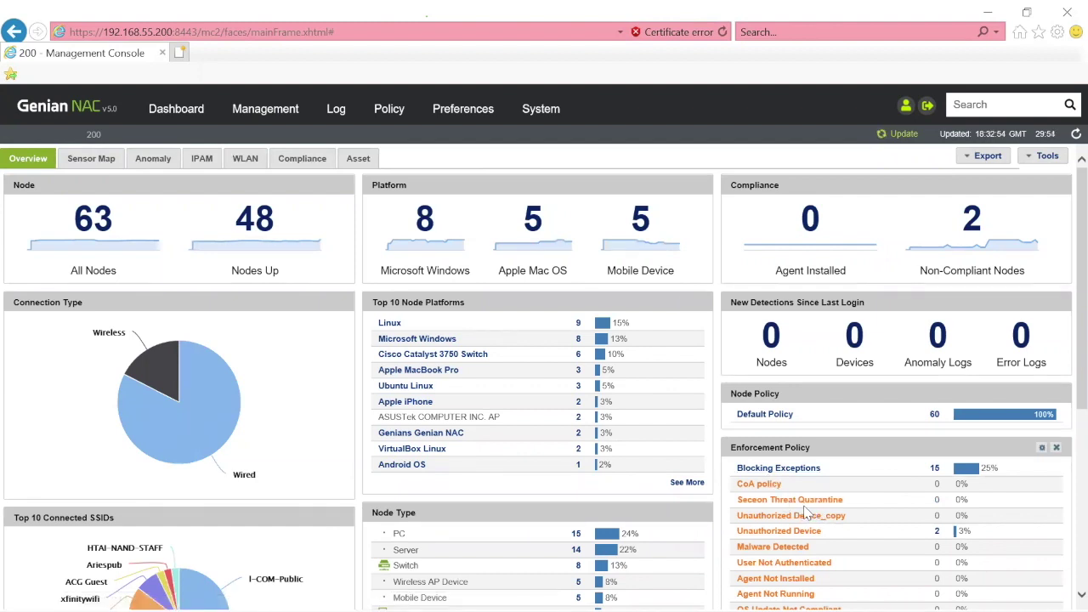
- Open the Management Nodes list and highlight 192.168.55.34's Default Policy enforcement entry
mouse_move(257, 116)
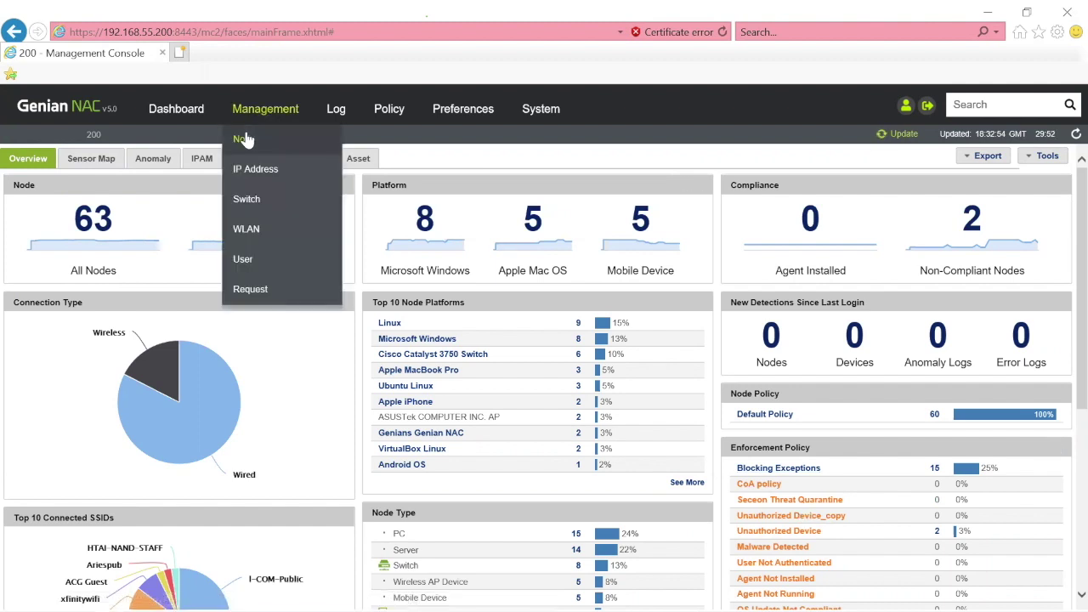
left_click(243, 140)
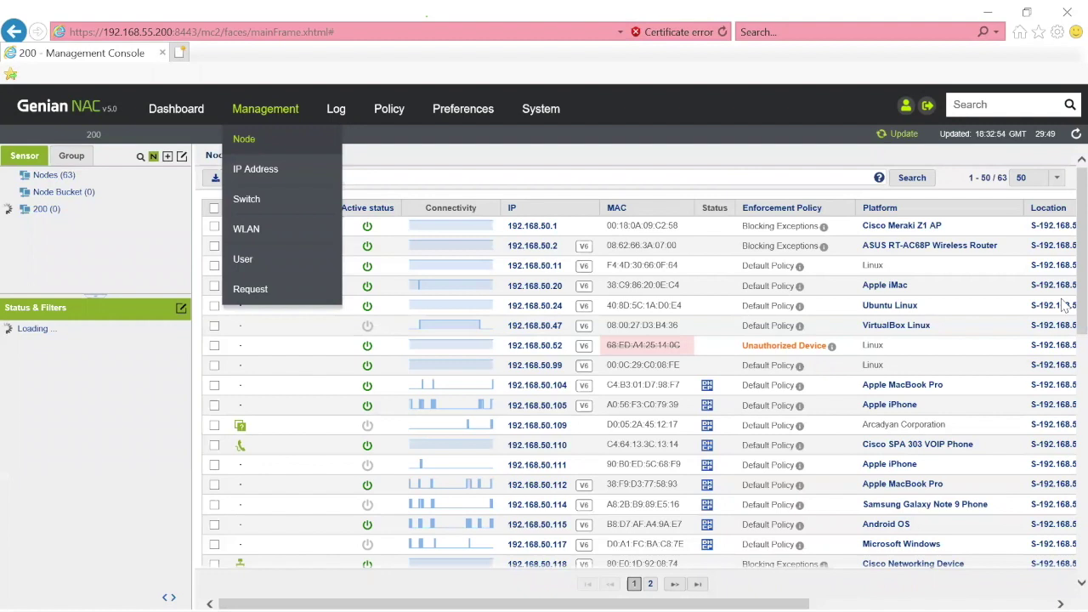
scroll(1065, 422, "down", 3)
scroll(1065, 422, "down", 5)
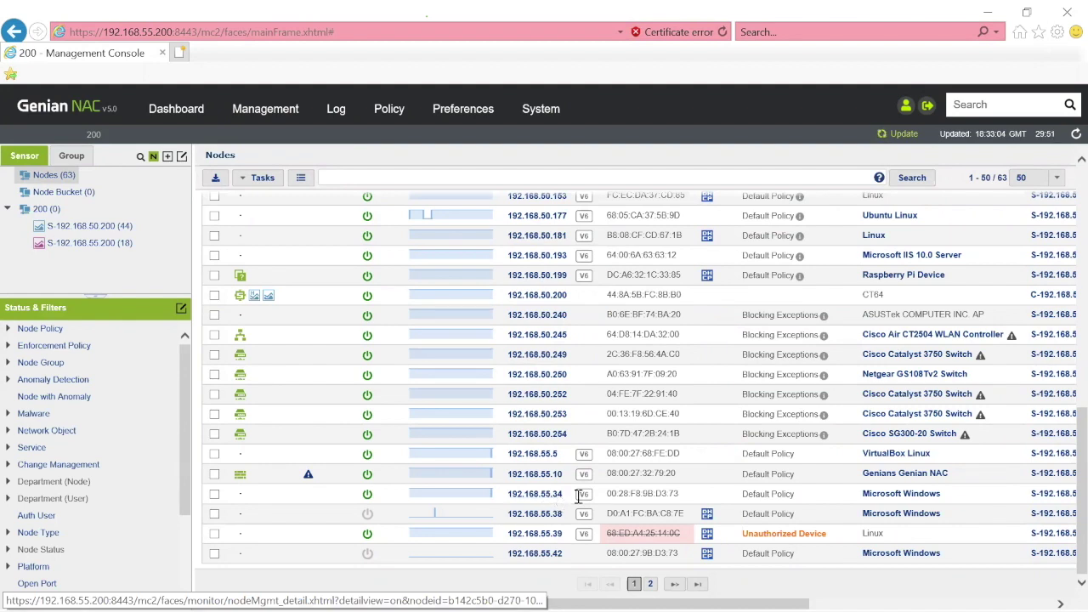
left_click_drag(743, 493, 795, 499)
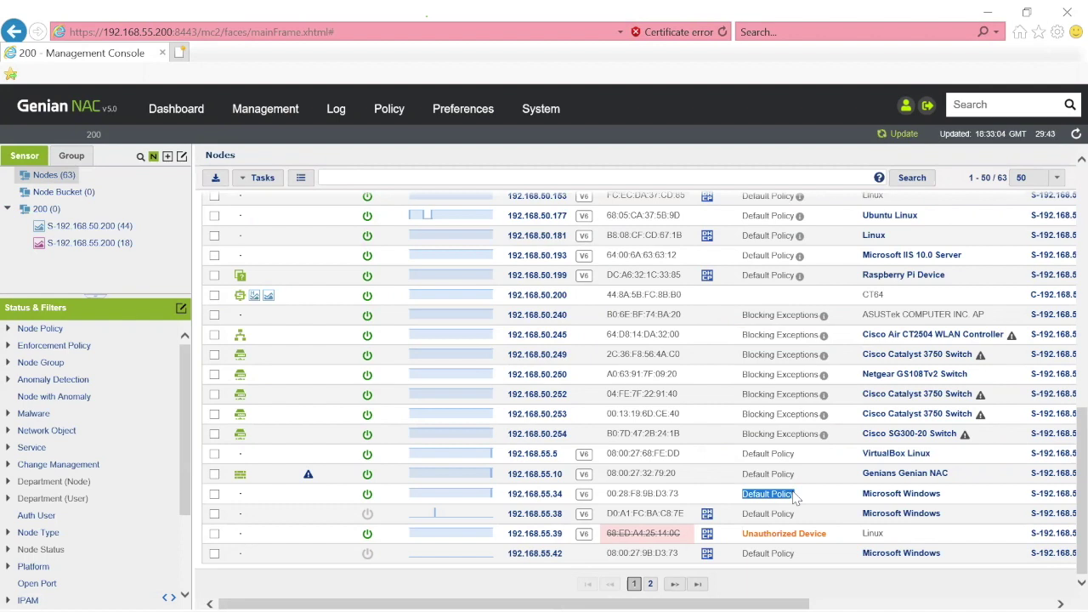
- Run 'ping 192.168.55.10 -t' and 'ping 8.8.8.8 -t' in the endpoint's two Command Prompts
key("alt+Tab")
key("alt+Tab")
key("alt+Tab")
key("alt+Tab")
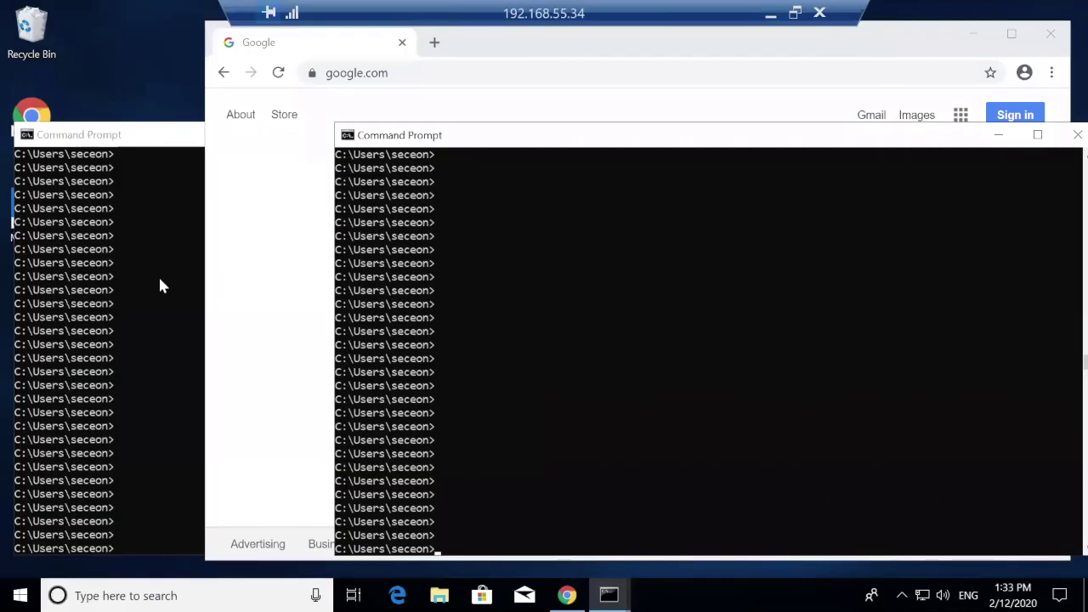
left_click(158, 274)
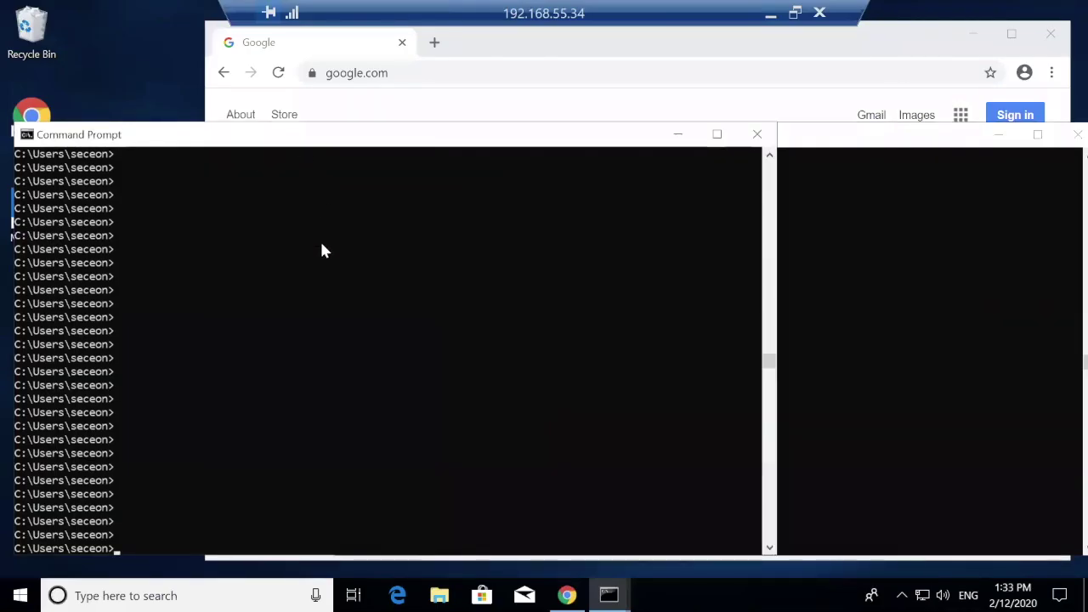
type("ping 192.168.55.10 -t")
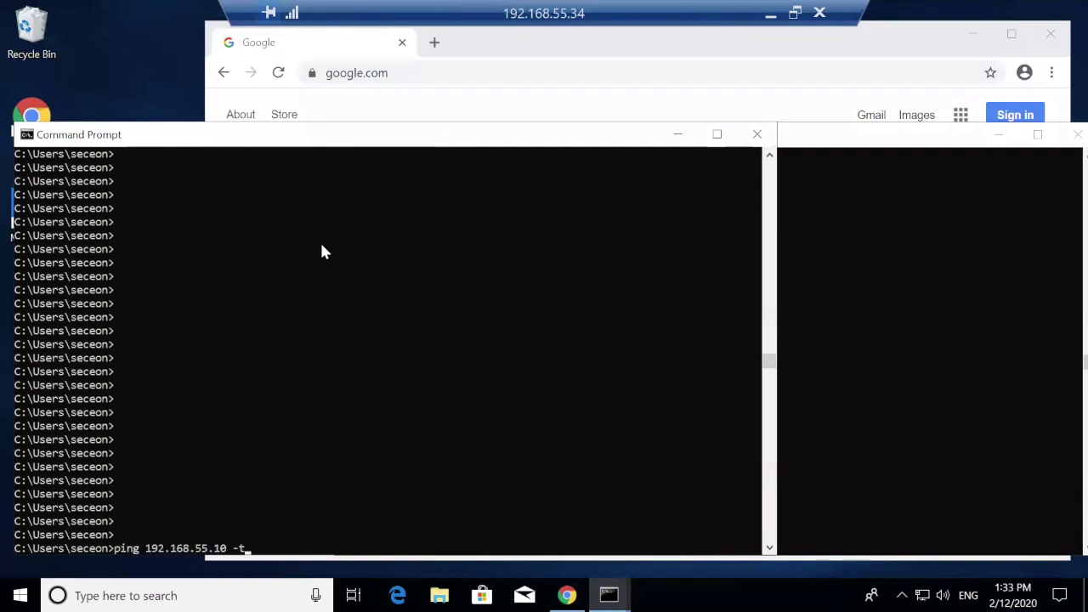
key("Return")
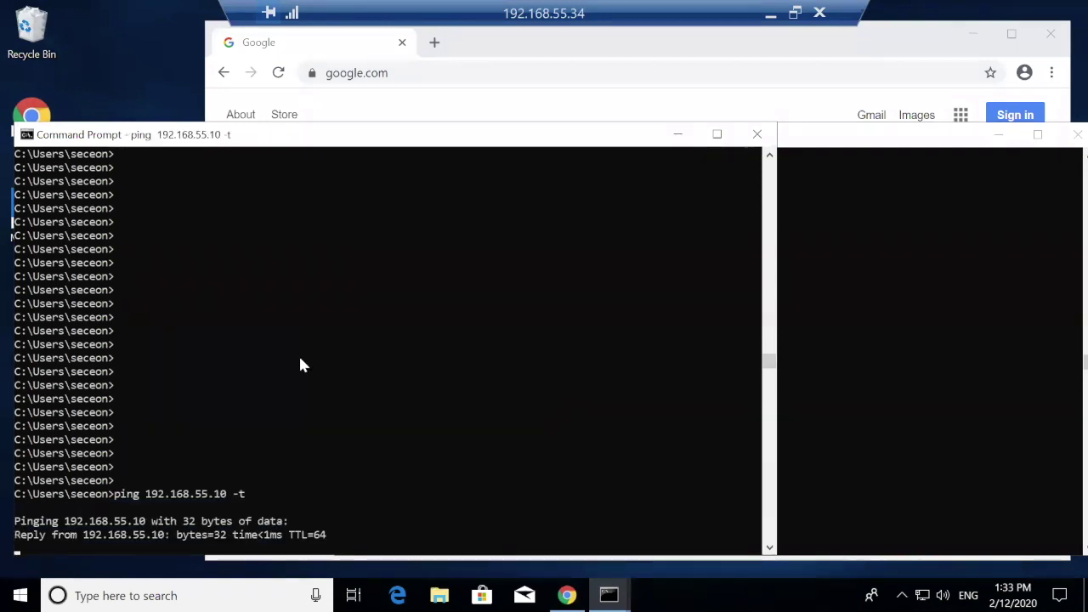
left_click(911, 405)
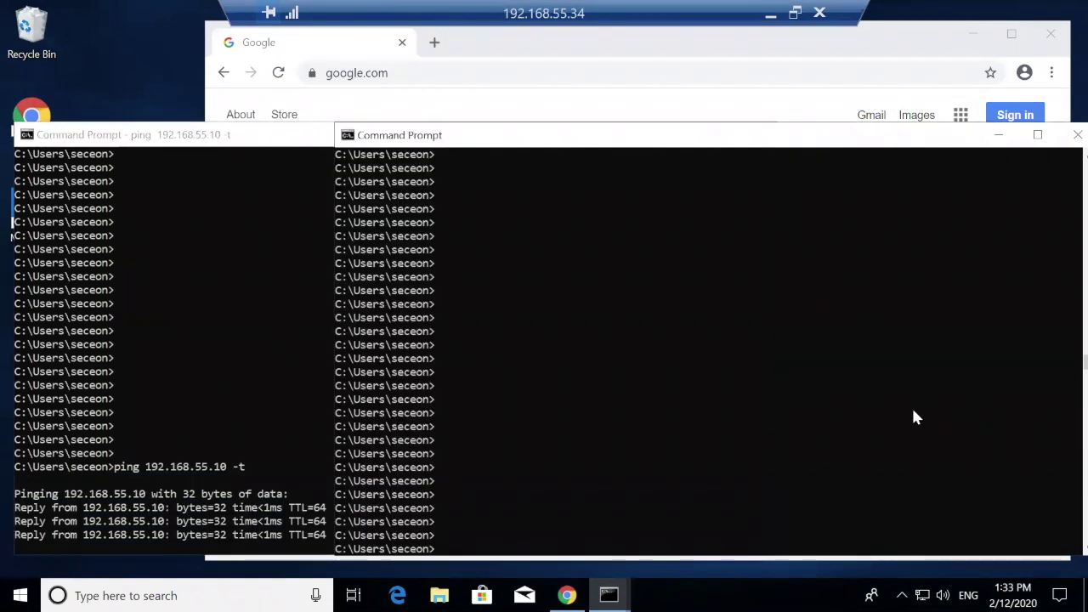
key("Return")
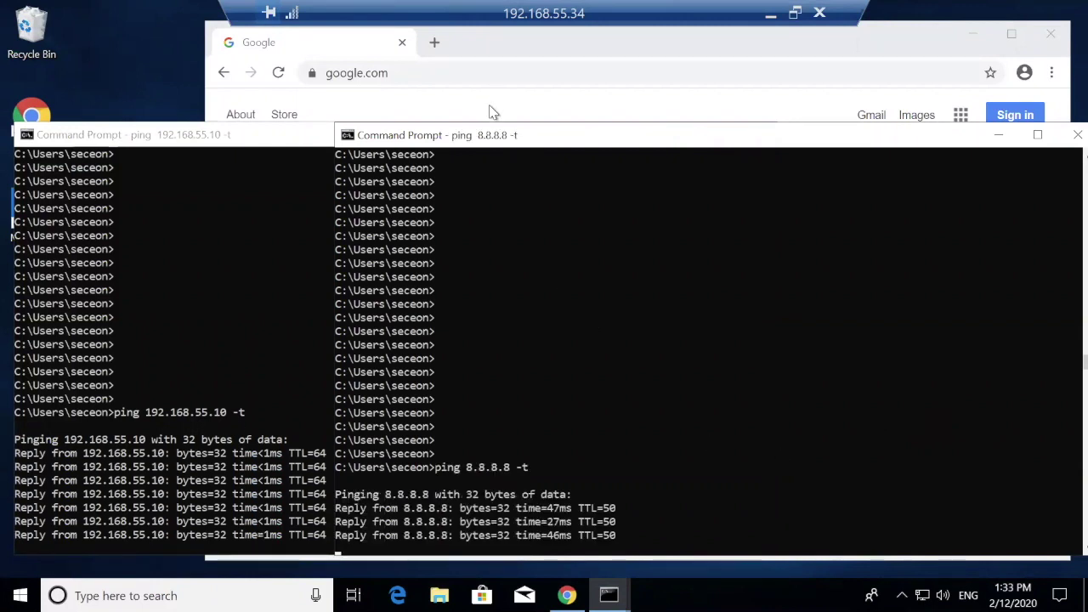
- Load blue.com in Chrome on the endpoint and bring up the Bookmarks menu
left_click(488, 109)
left_click(453, 77)
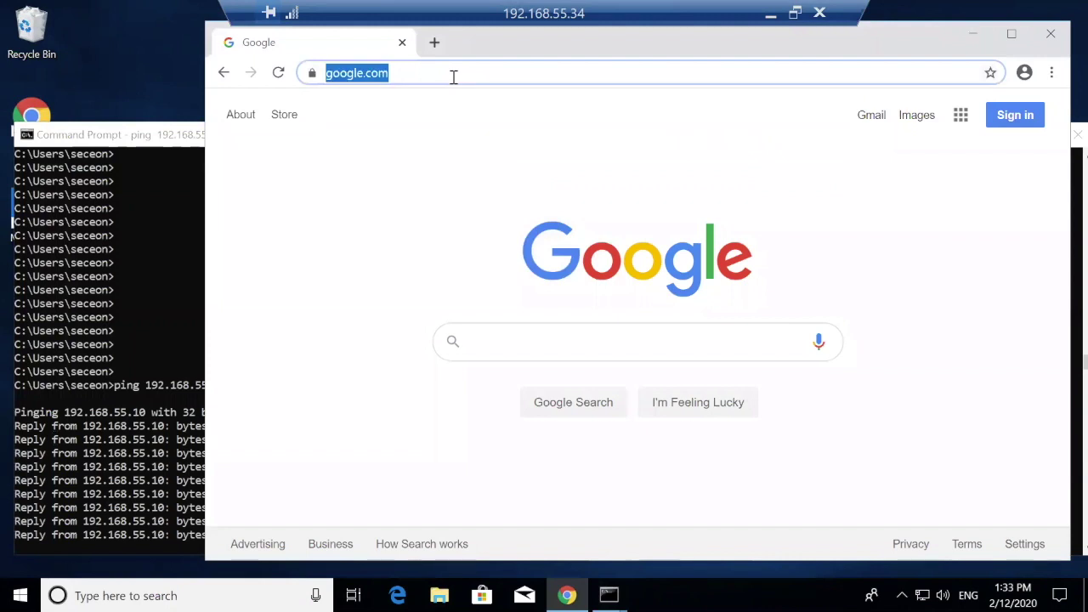
type("blue.")
key("Return")
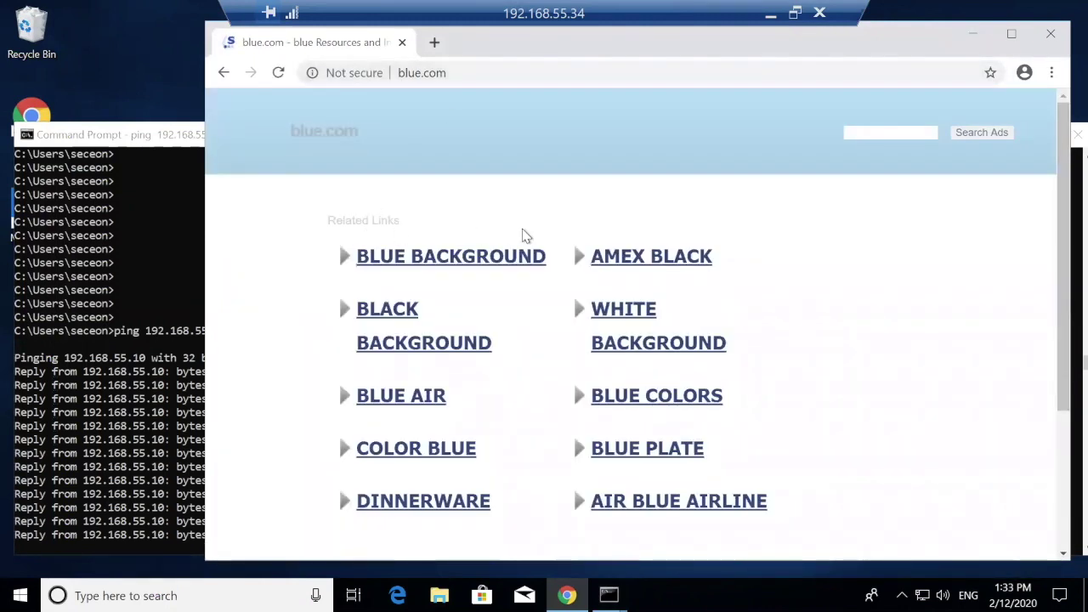
left_click(1051, 74)
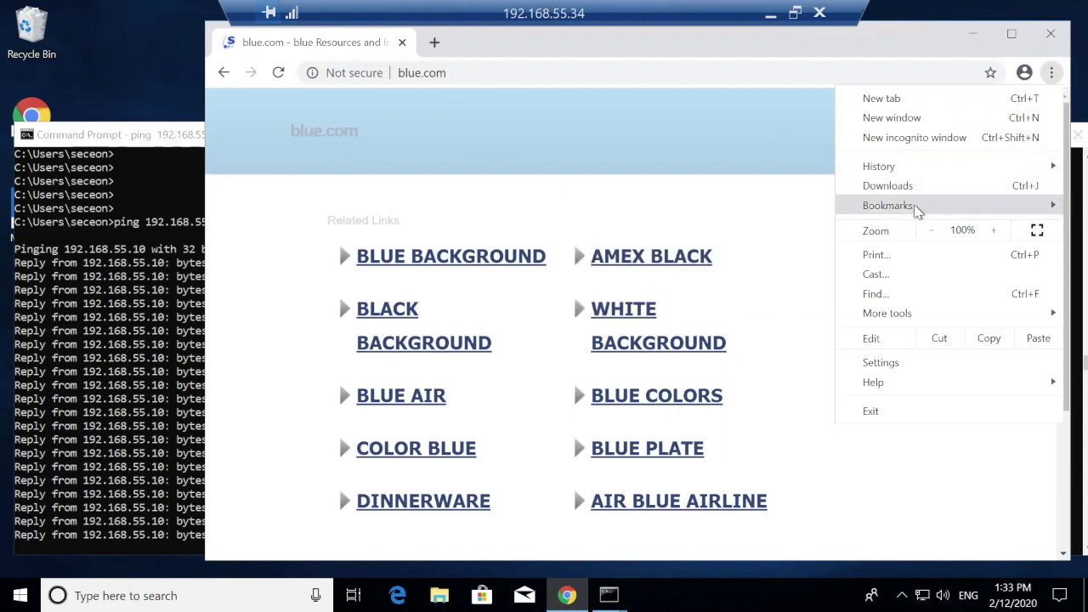
mouse_move(914, 214)
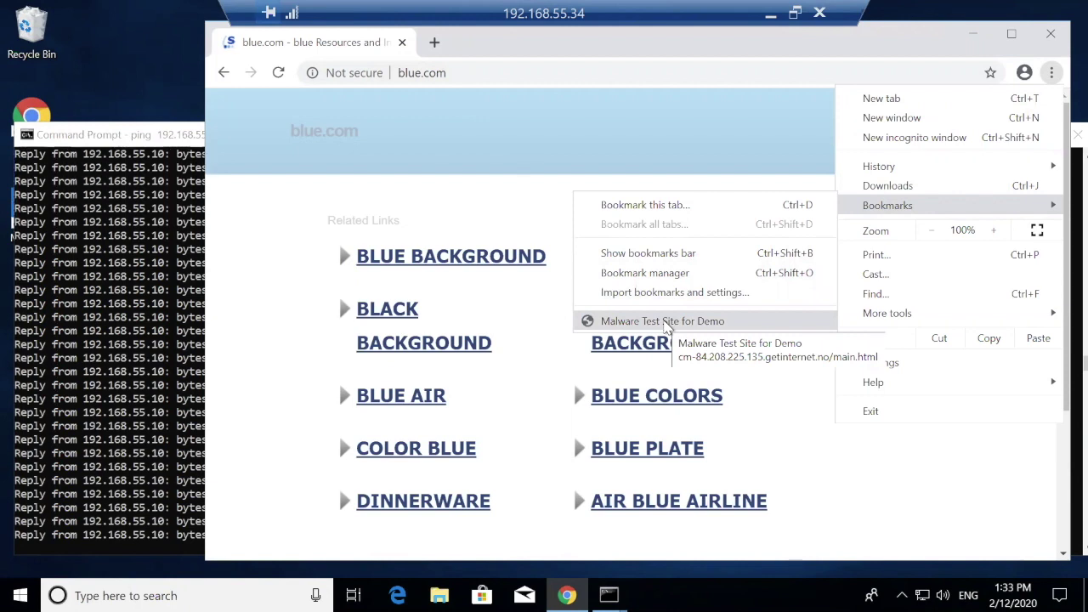
- Open the Malware Test Site for Demo bookmark and let the AirTies Air4930 page load
left_click(663, 321)
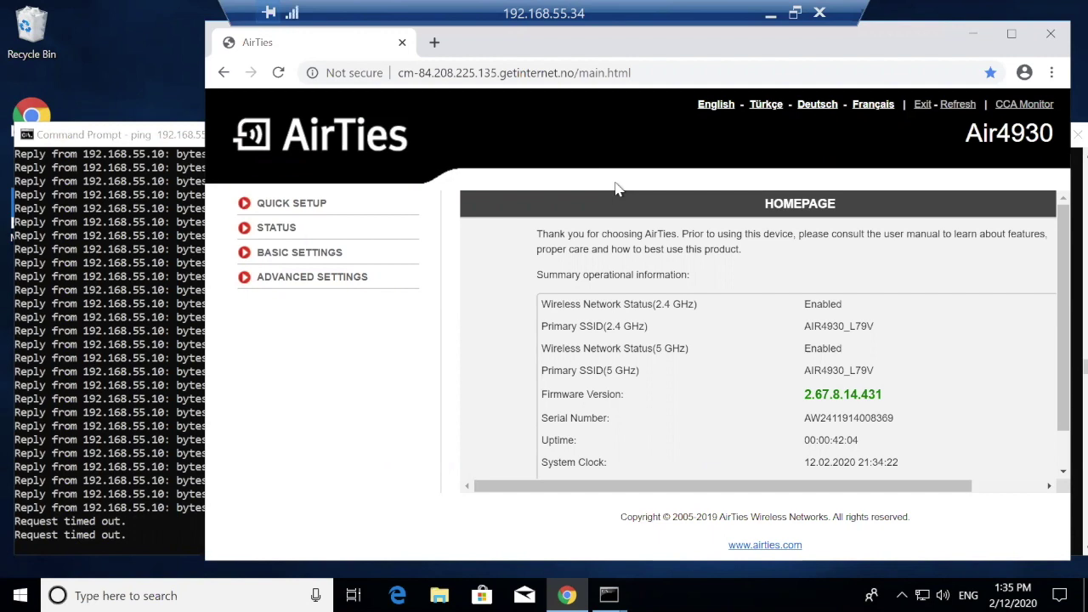
- View the 192.168.55.10 and 8.8.8.8 ping windows, both now showing Request timed out
mouse_move(609, 595)
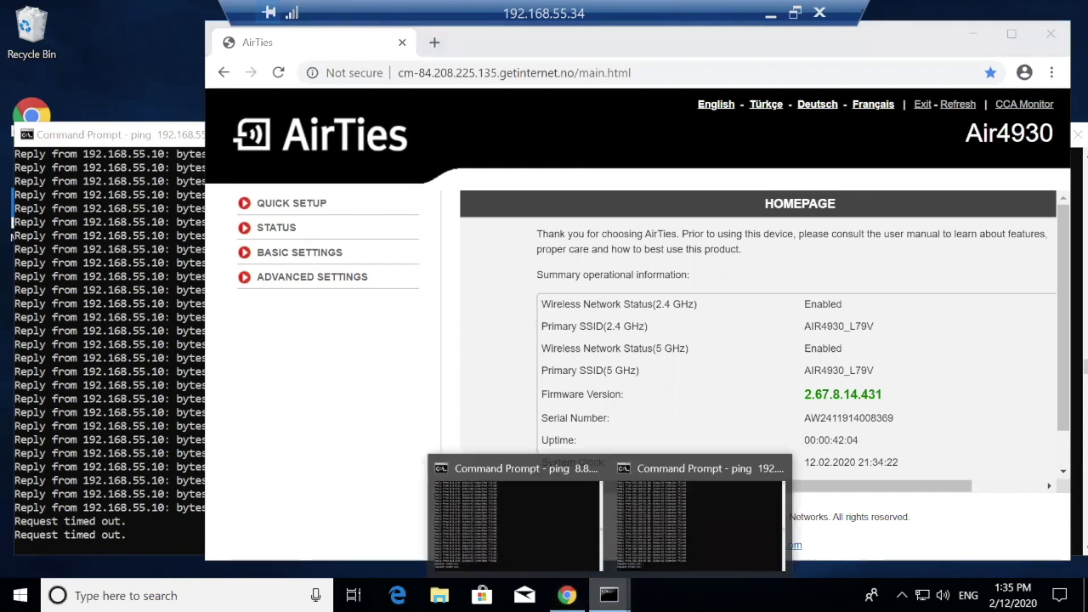
left_click(646, 558)
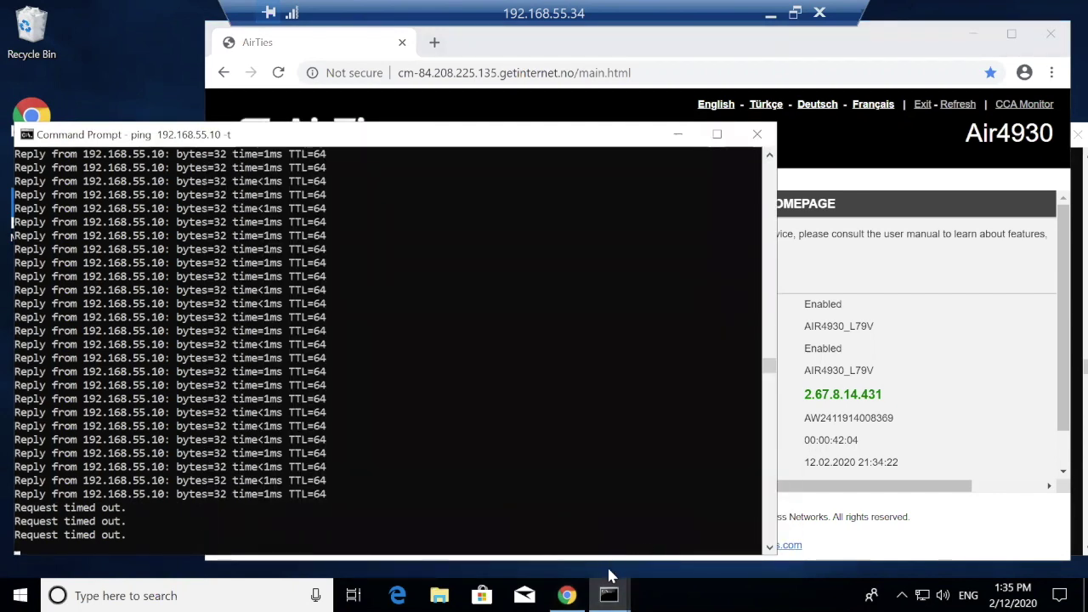
key("alt+Tab")
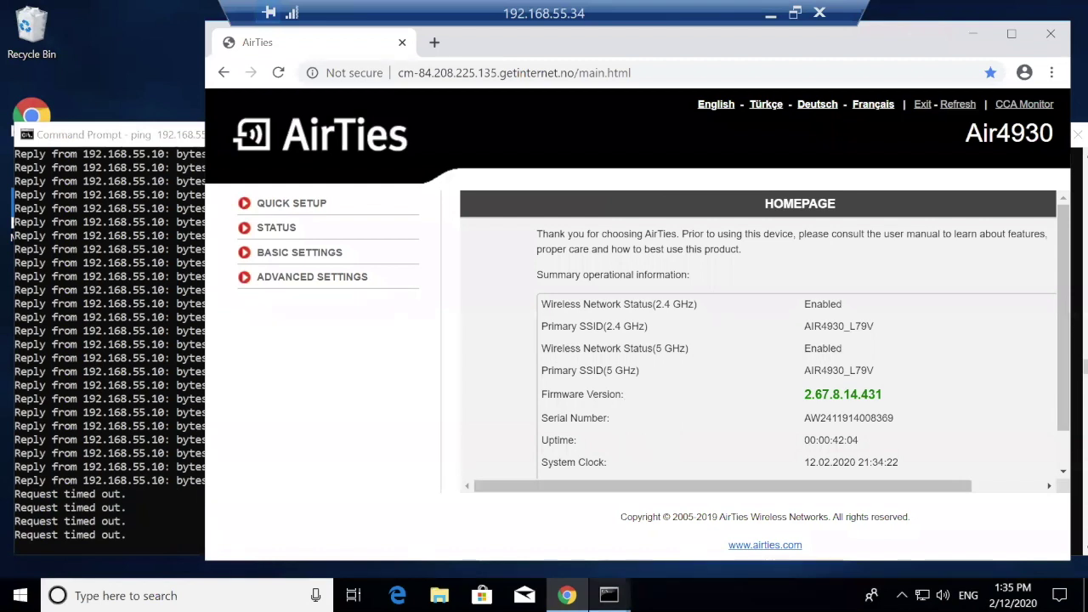
mouse_move(608, 595)
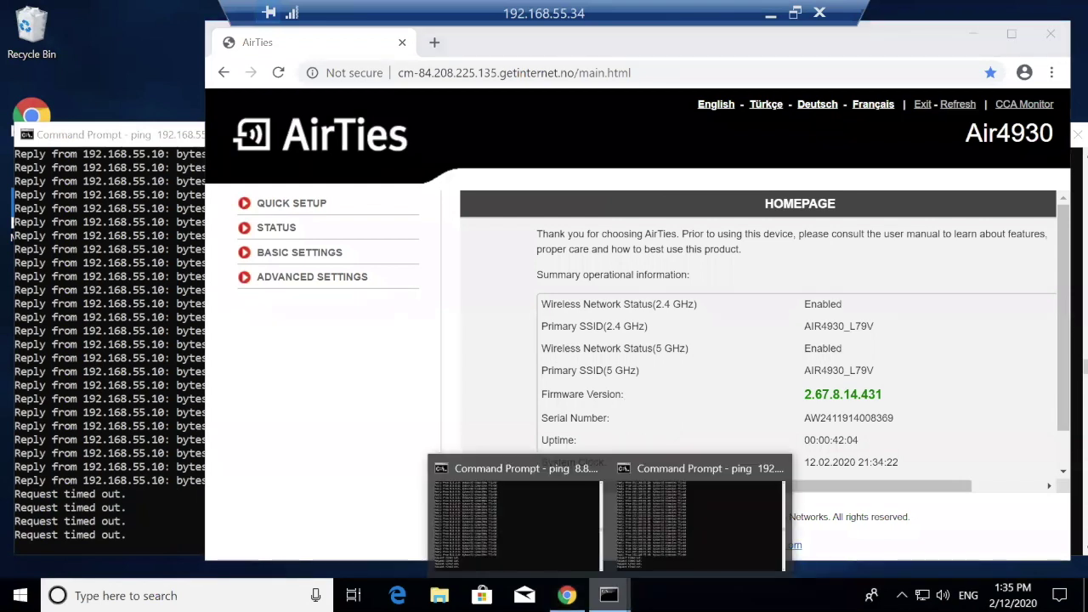
left_click(539, 546)
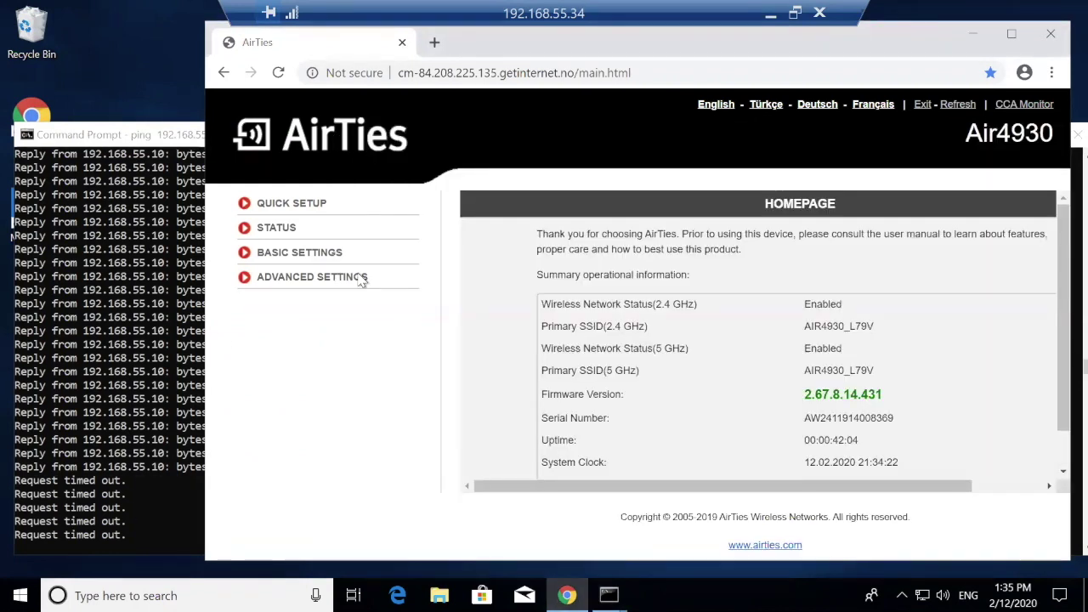
- Reload blue.com to reach the Seceon threat captive portal, then check the 192.168.55.10 ping
left_click(275, 359)
left_click(456, 77)
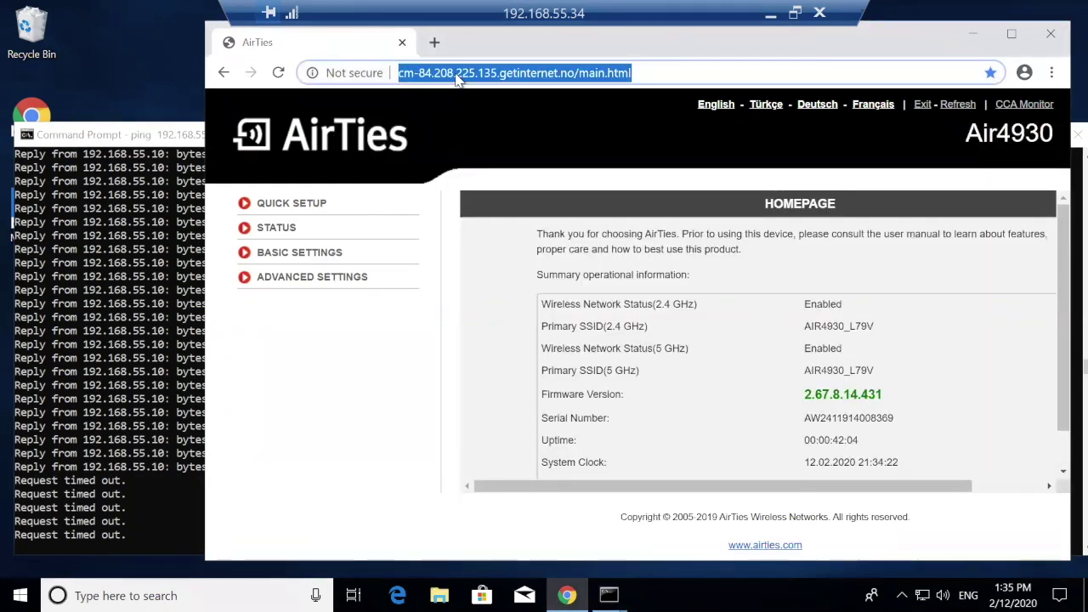
type("gl")
key("BackSpace")
key("BackSpace")
type("bl")
key("Return")
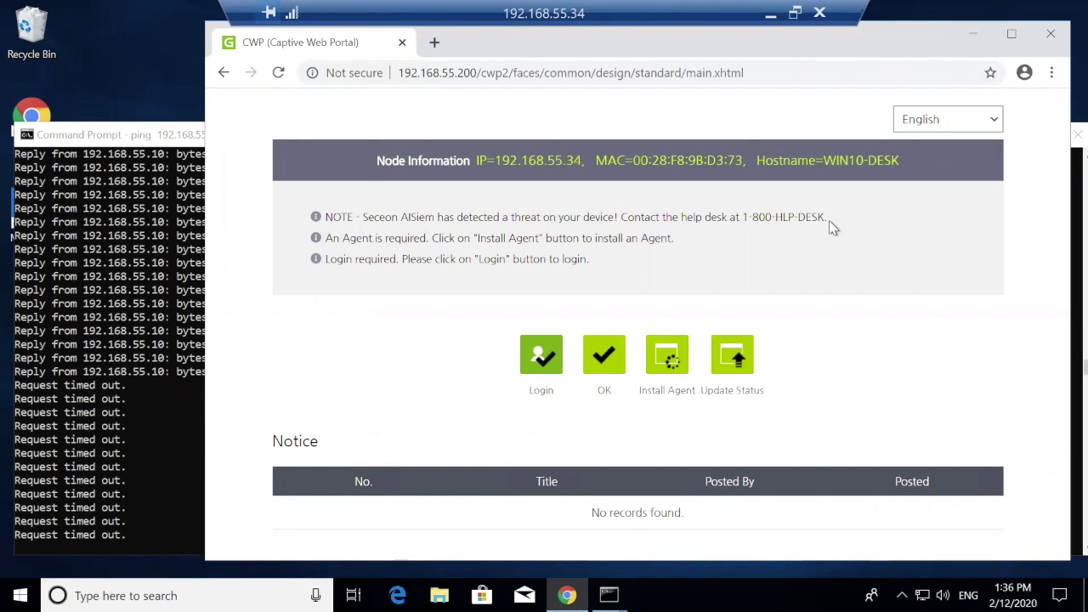
left_click(163, 438)
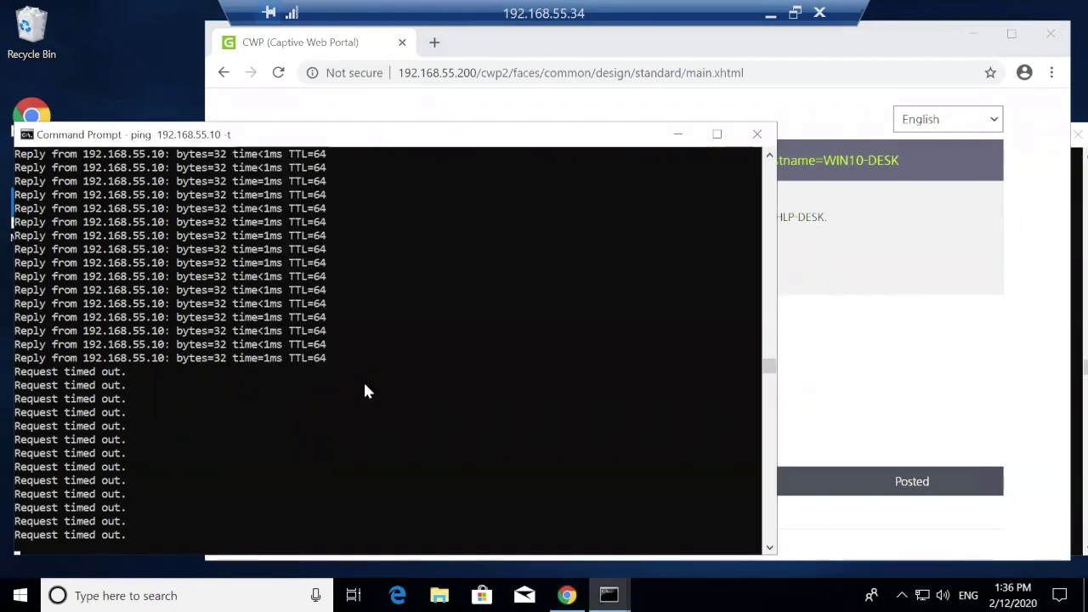
- Return to Genian NAC and reload Management > Node, scrolling to 192.168.55.34's Seceon Threat Quarantine entry
left_click(770, 19)
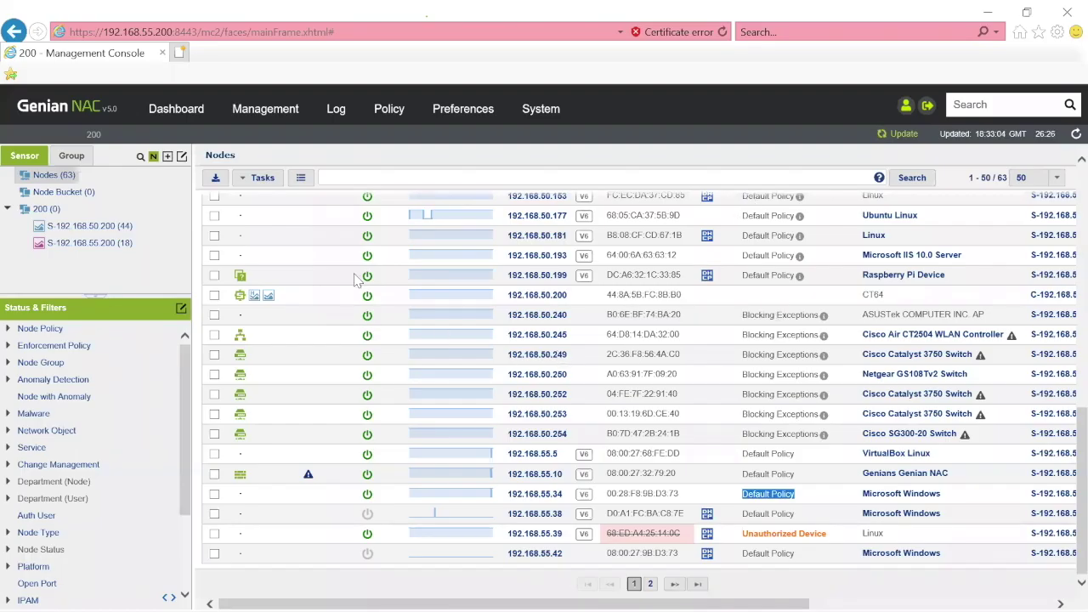
mouse_move(253, 113)
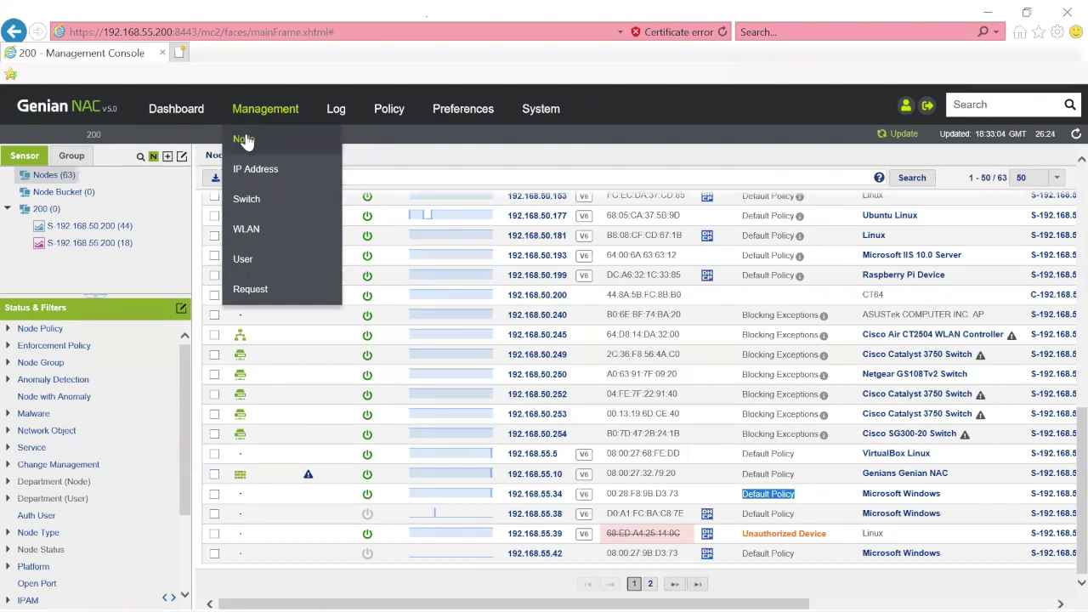
left_click(244, 139)
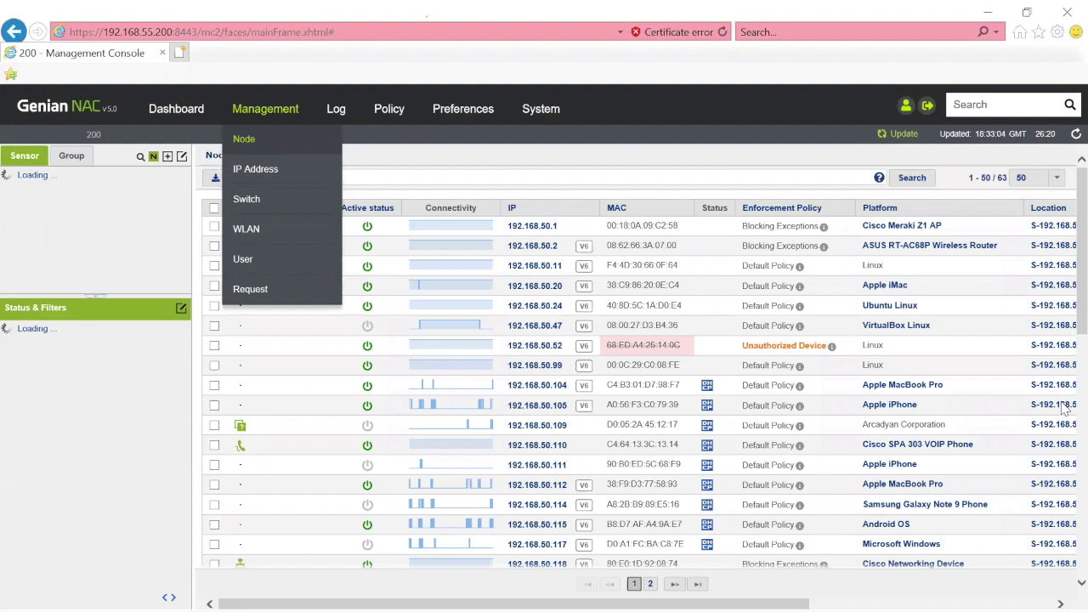
scroll(1065, 476, "down", 5)
scroll(1066, 510, "down", 4)
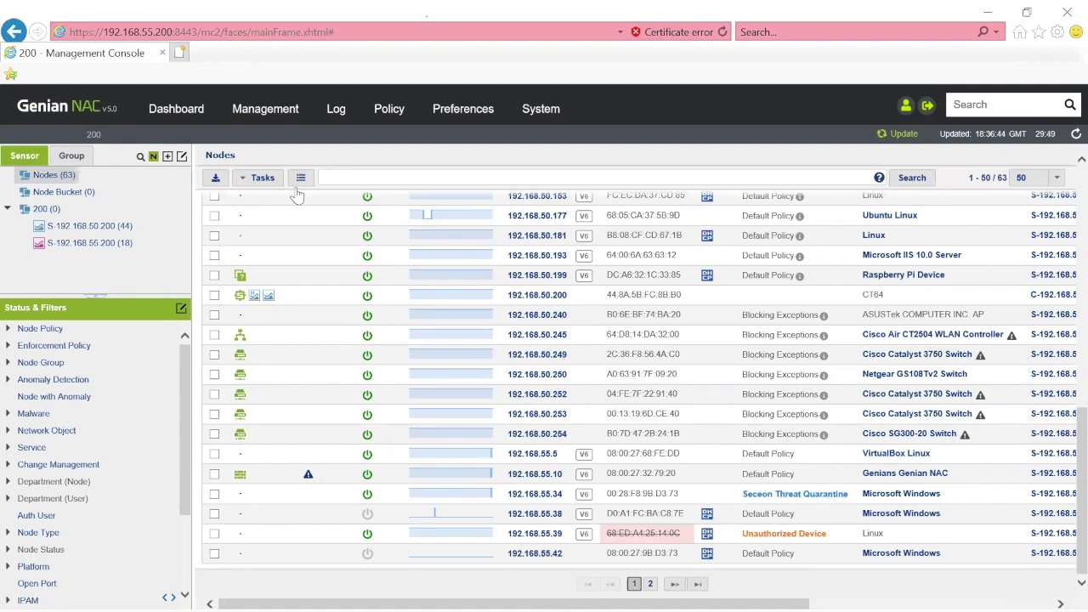
- List the node covered by Seceon Threat Quarantine from the Enforcement Policy page
left_click(390, 112)
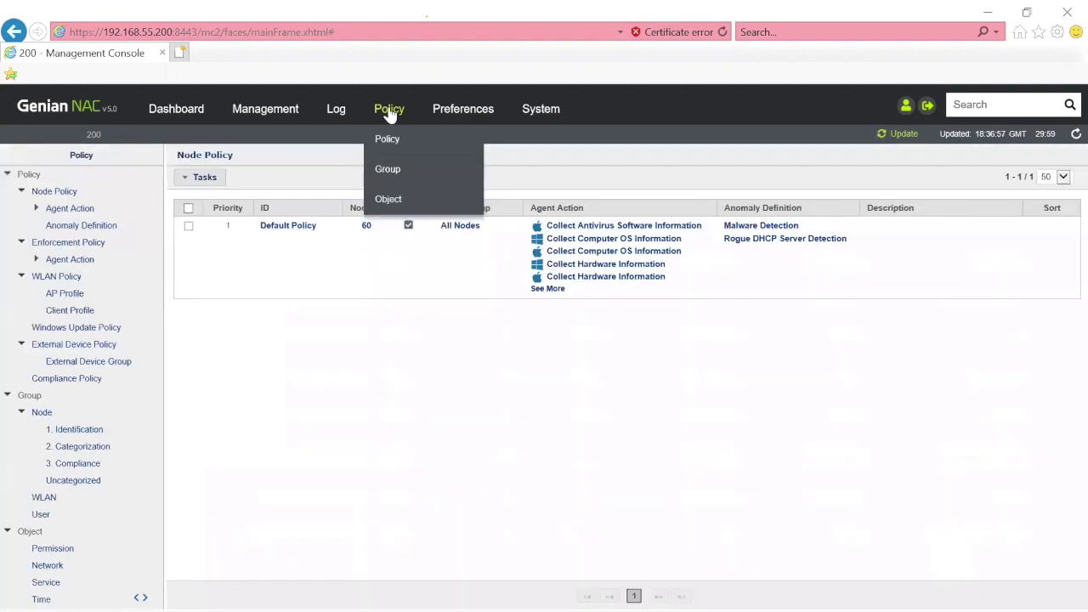
left_click(73, 243)
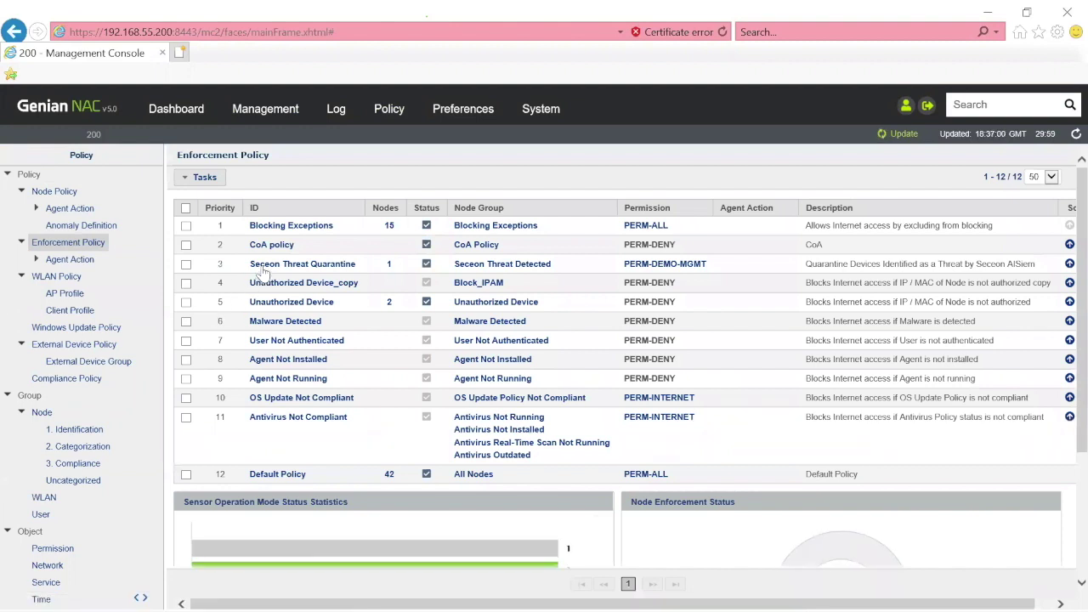
left_click(388, 265)
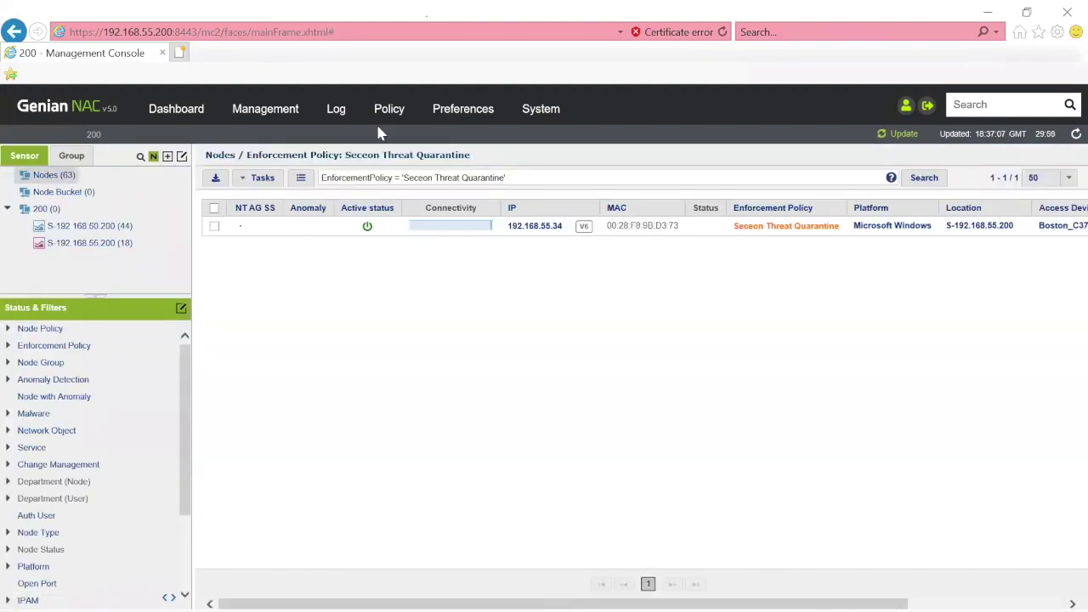
- Open the Seceon Threat Quarantine details: node group Seceon Threat Detected, permission PERM-DEMO-MGMT
mouse_move(378, 121)
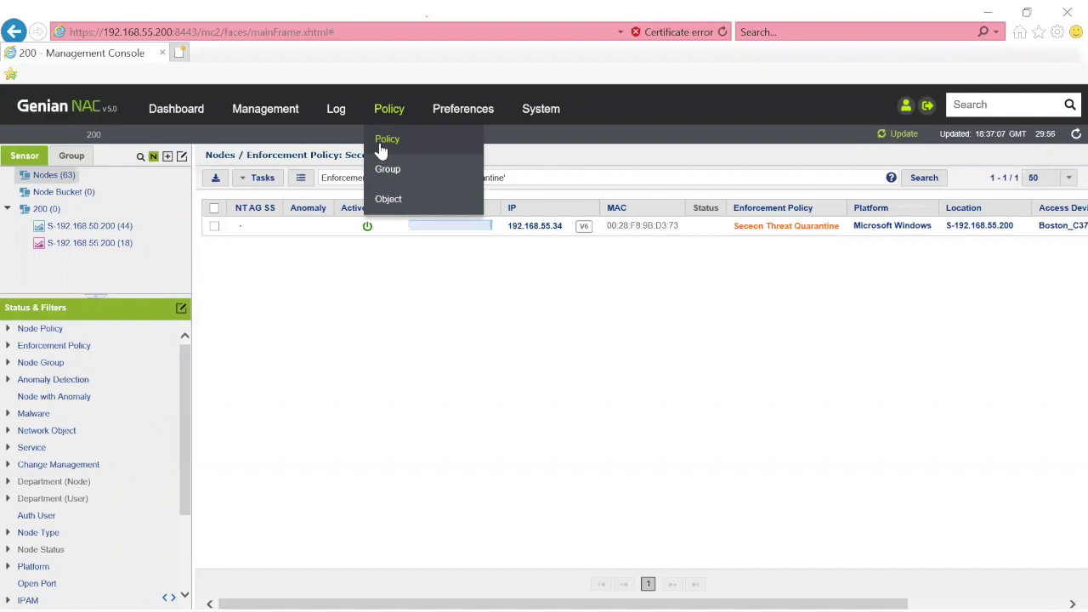
left_click(381, 150)
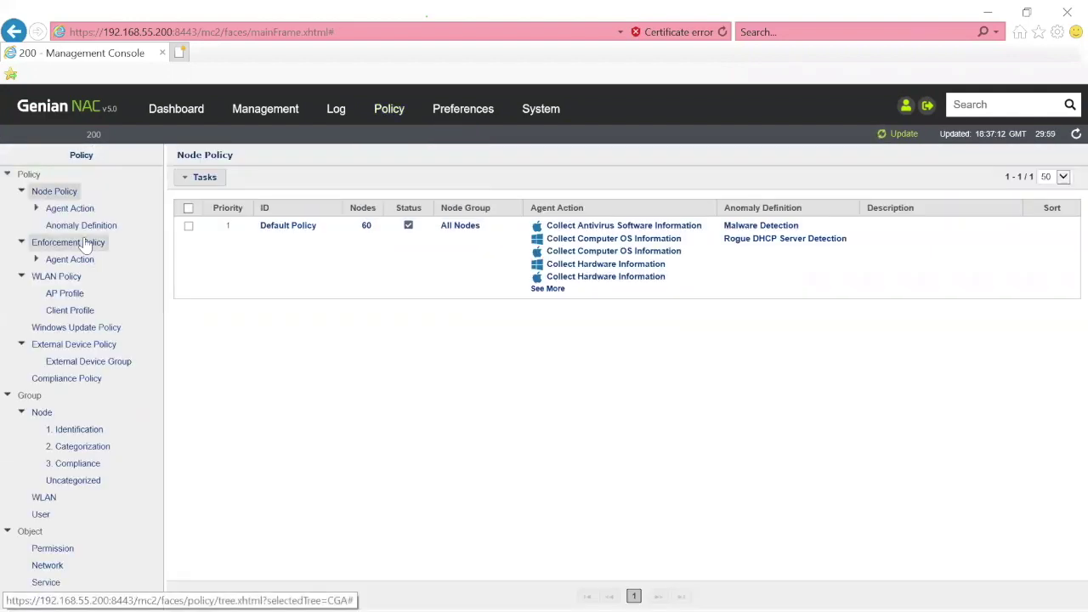
left_click(85, 244)
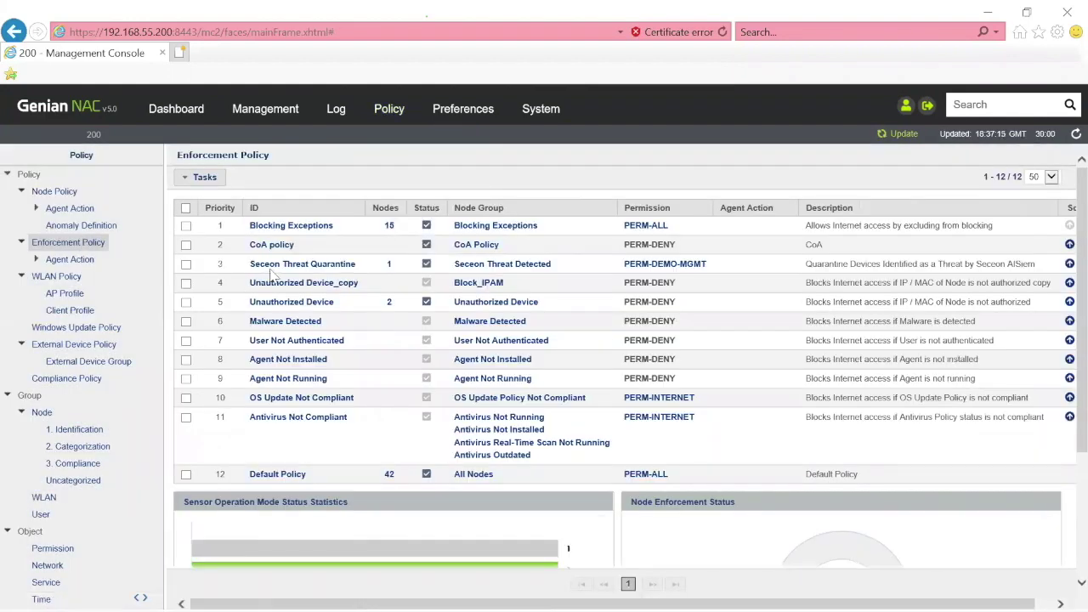
left_click(274, 265)
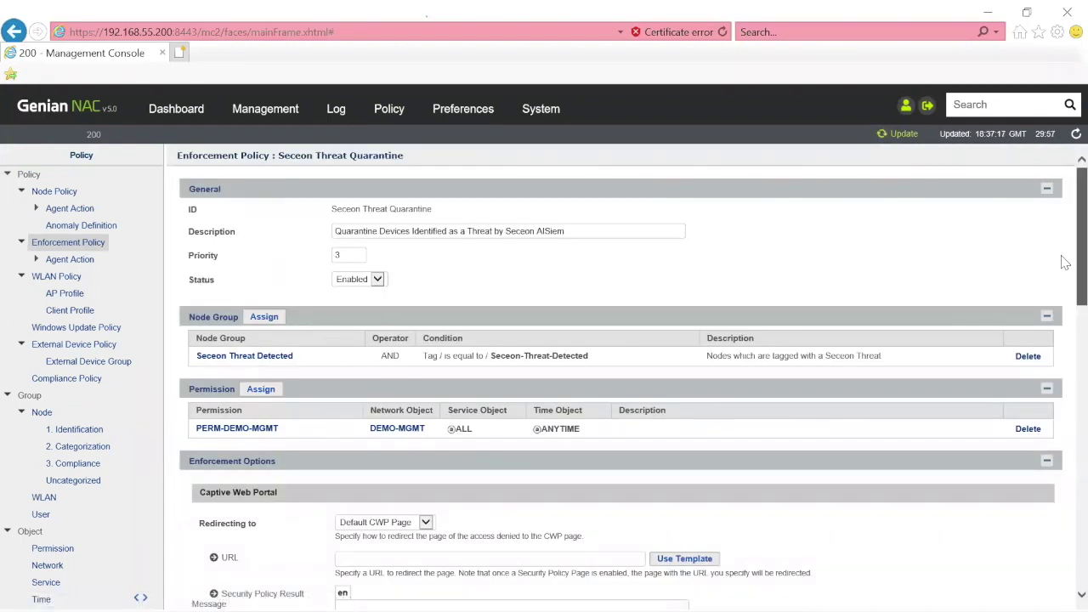
scroll(1065, 281, "down", 3)
scroll(1065, 305, "up", 1)
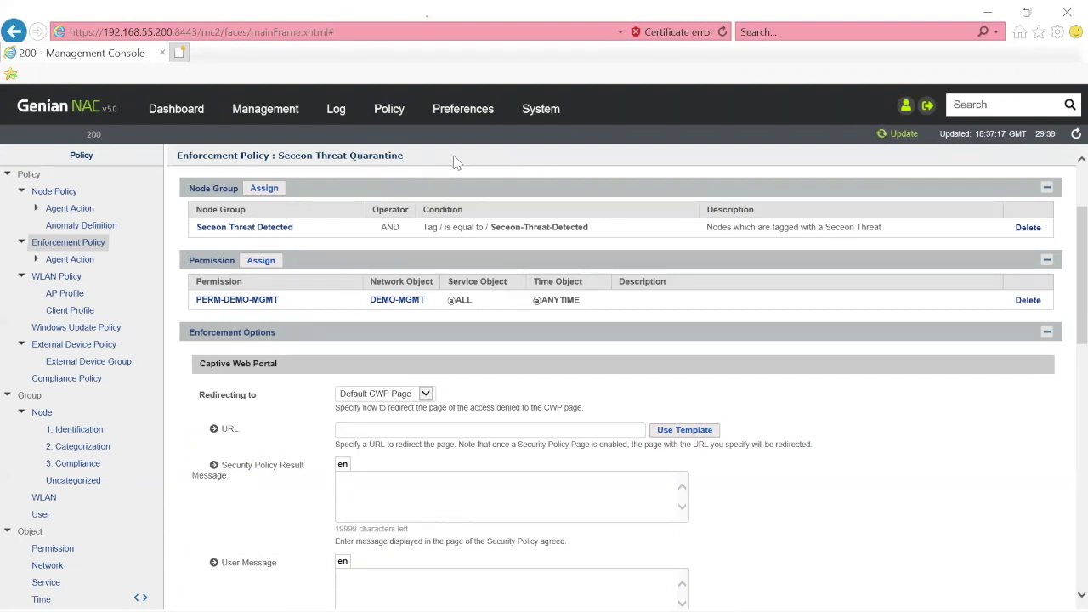
- Filter logs by Seceon Threat Detected and expand the newest 192.168.55.34 remediation entry
left_click(338, 119)
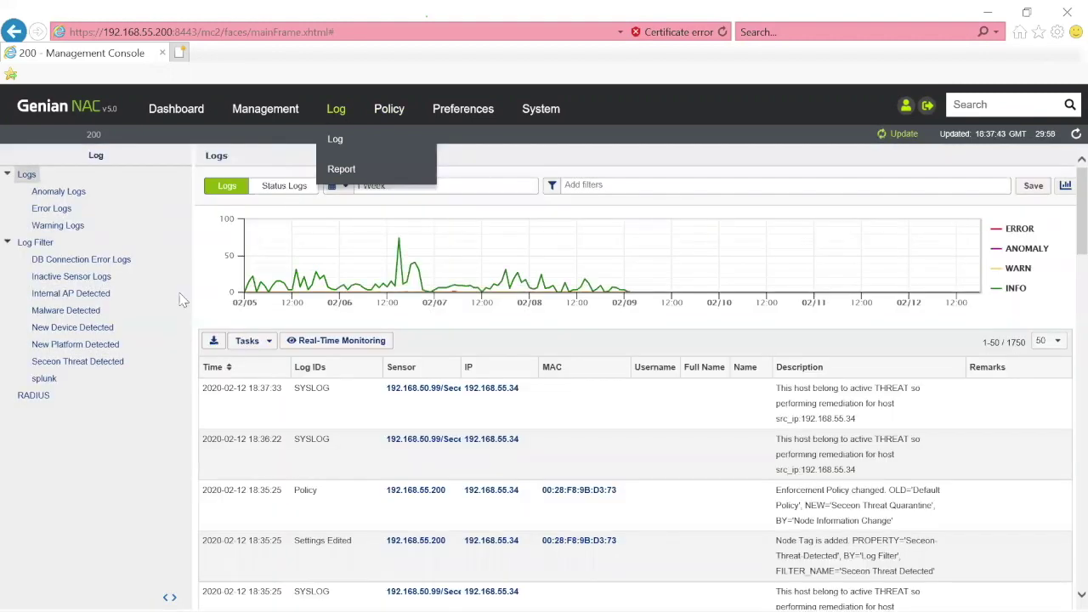
left_click(89, 364)
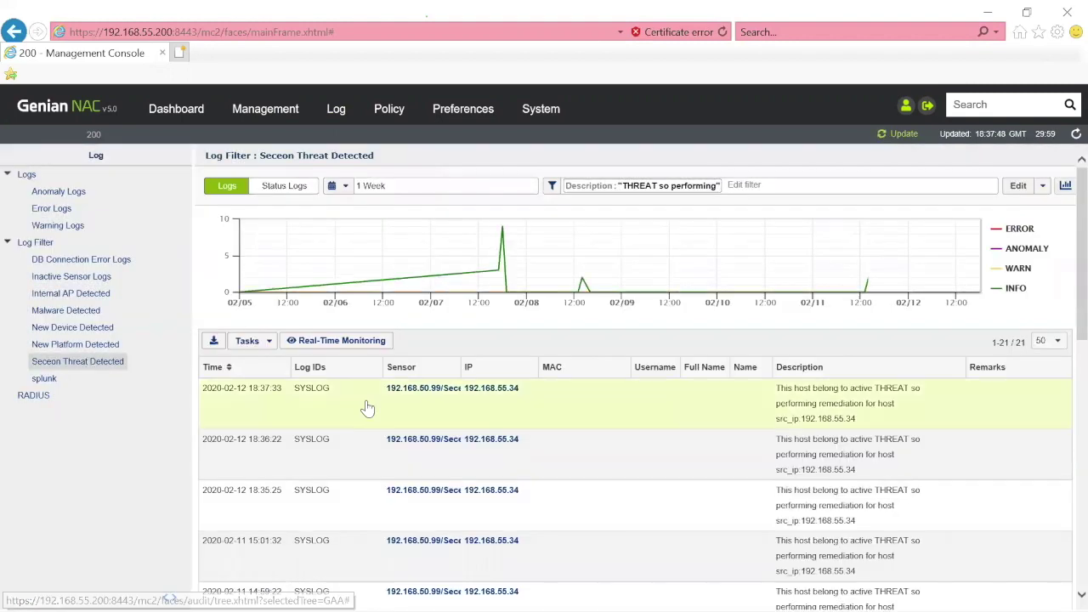
left_click(316, 396)
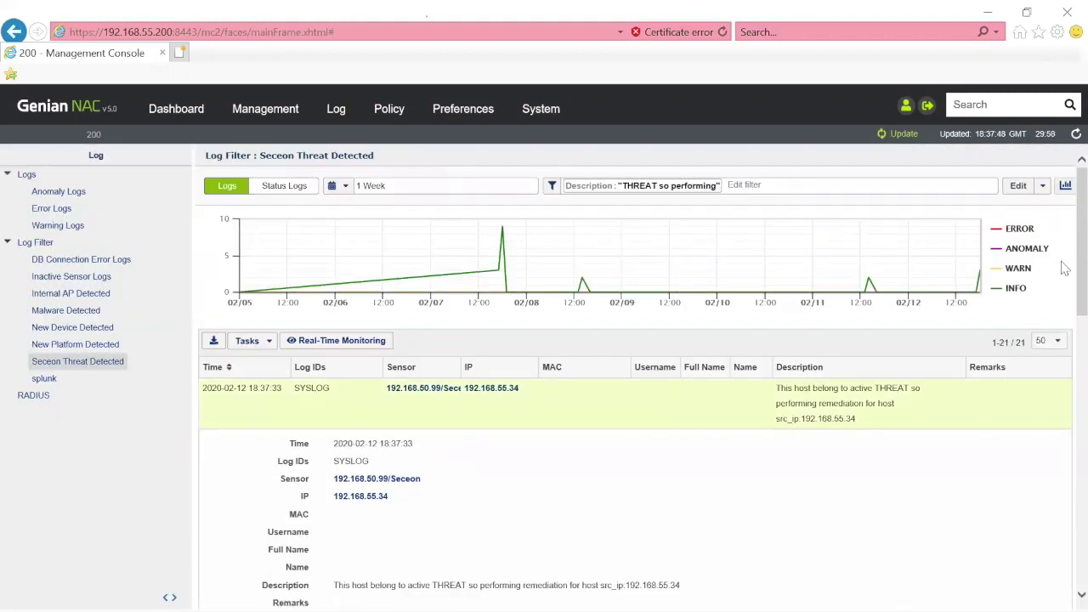
scroll(1065, 281, "down", 2)
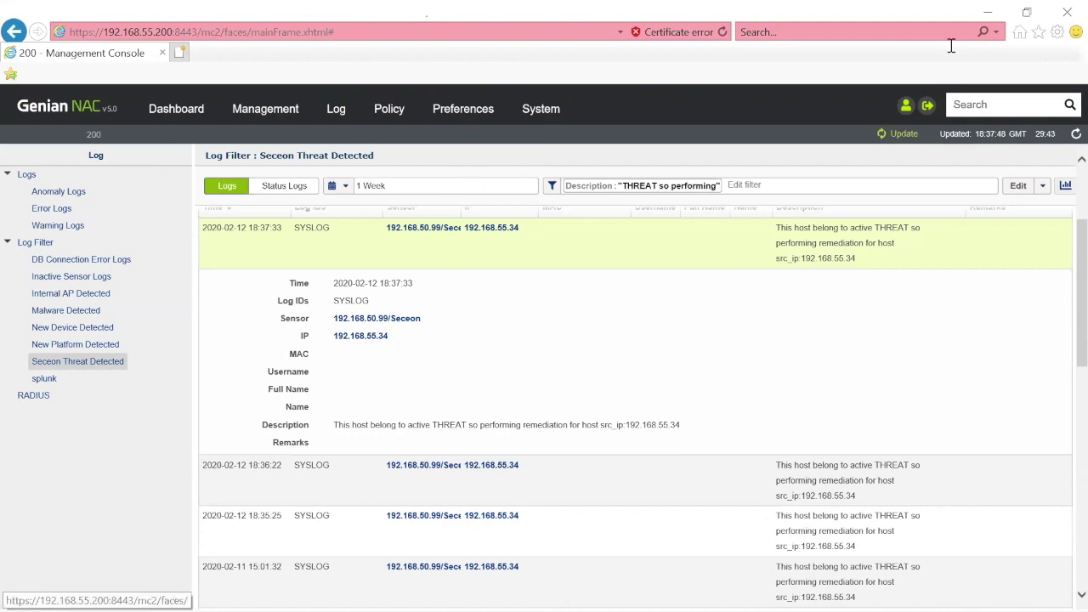
- Switch to the Seceon console and open the Alerts list, showing 0 open alerts for the last 15 minutes
key("alt+Tab")
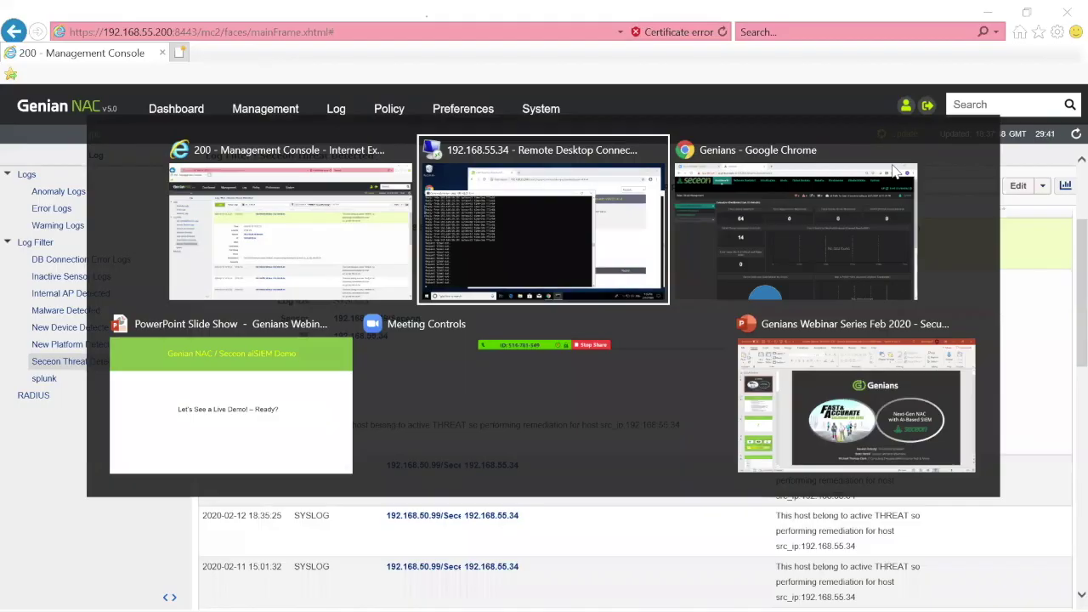
key("alt+Tab")
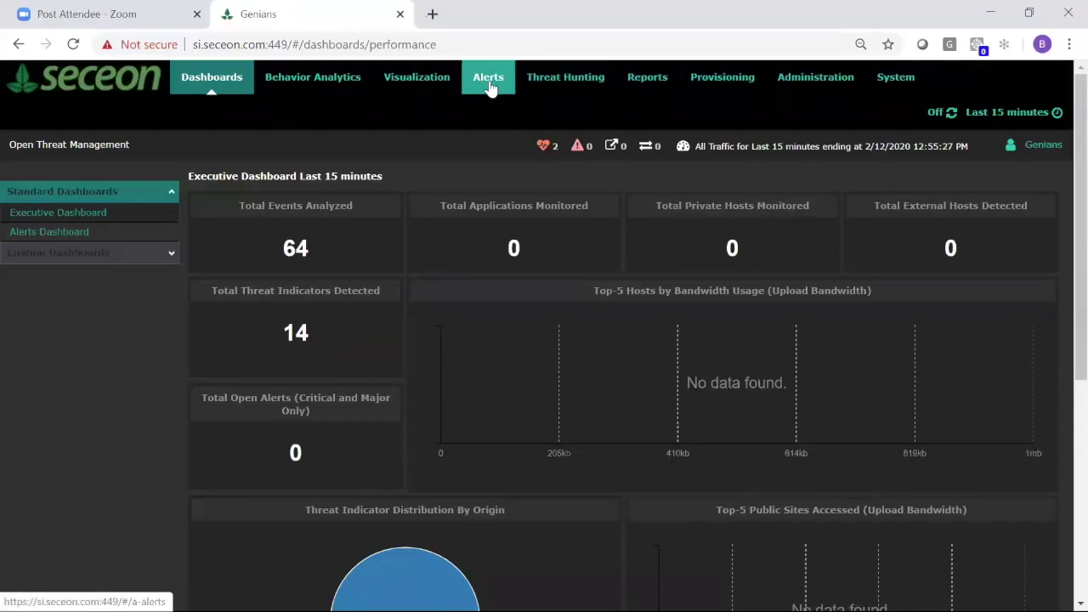
left_click(488, 85)
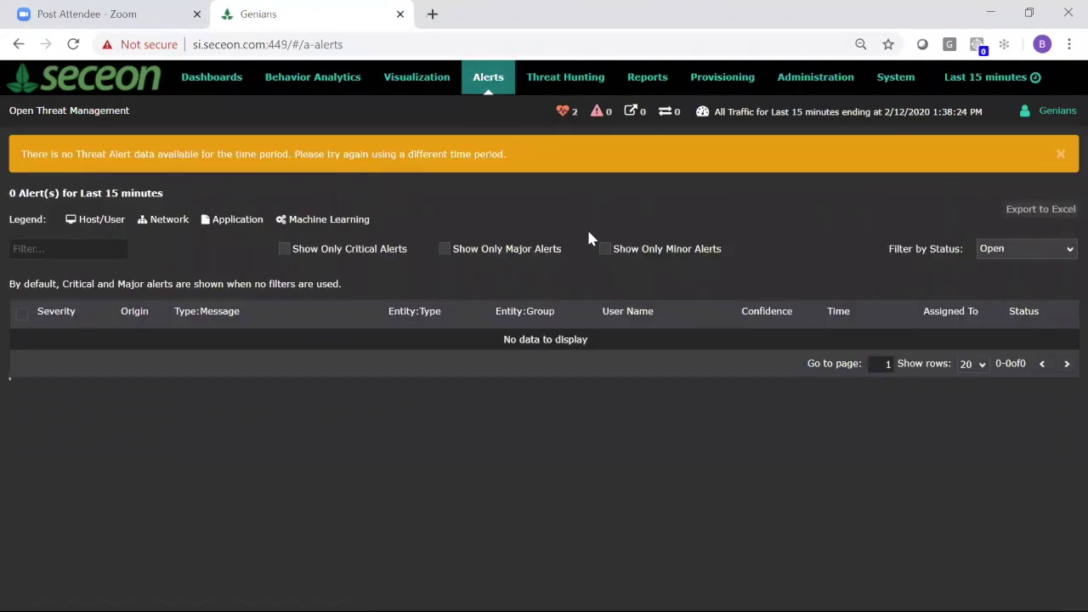
left_click(605, 249)
- Filter the alerts by status to Remediated, then switch the filter to Open alerts
left_click(1050, 252)
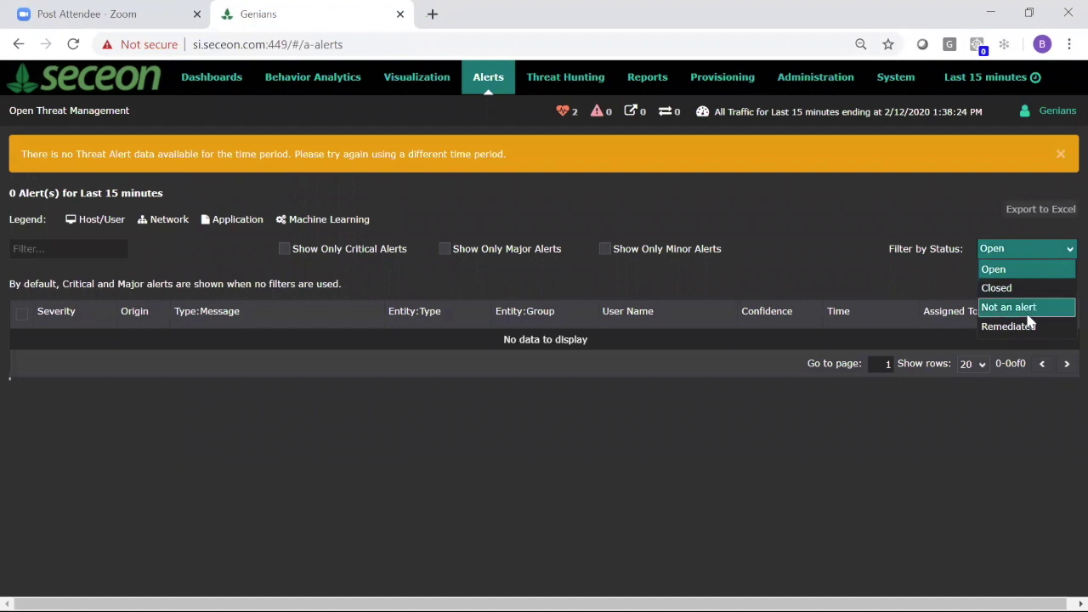
left_click(1027, 327)
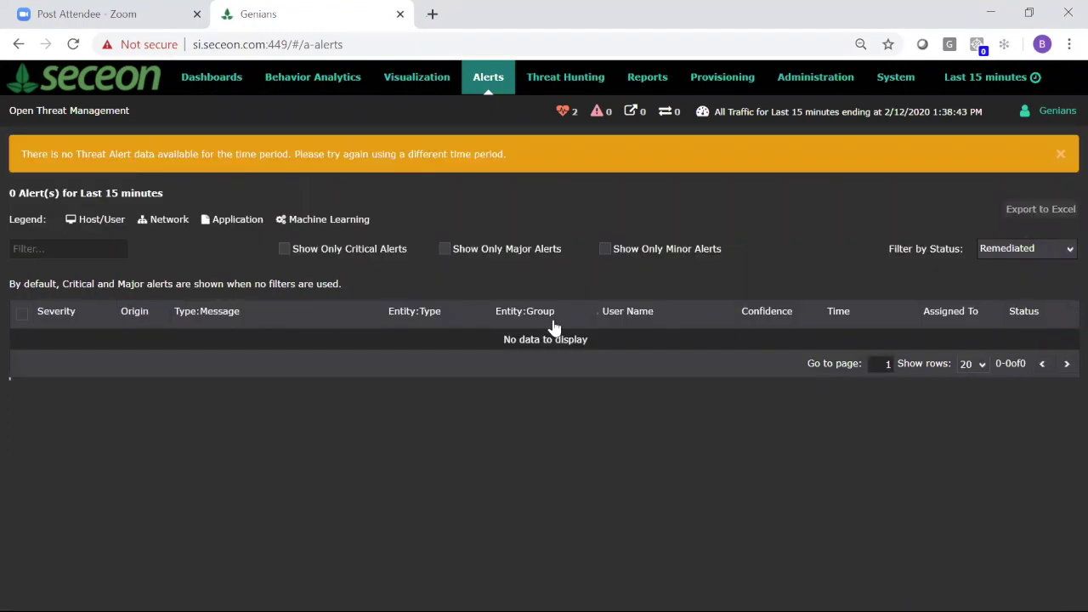
left_click(966, 79)
left_click(1001, 365)
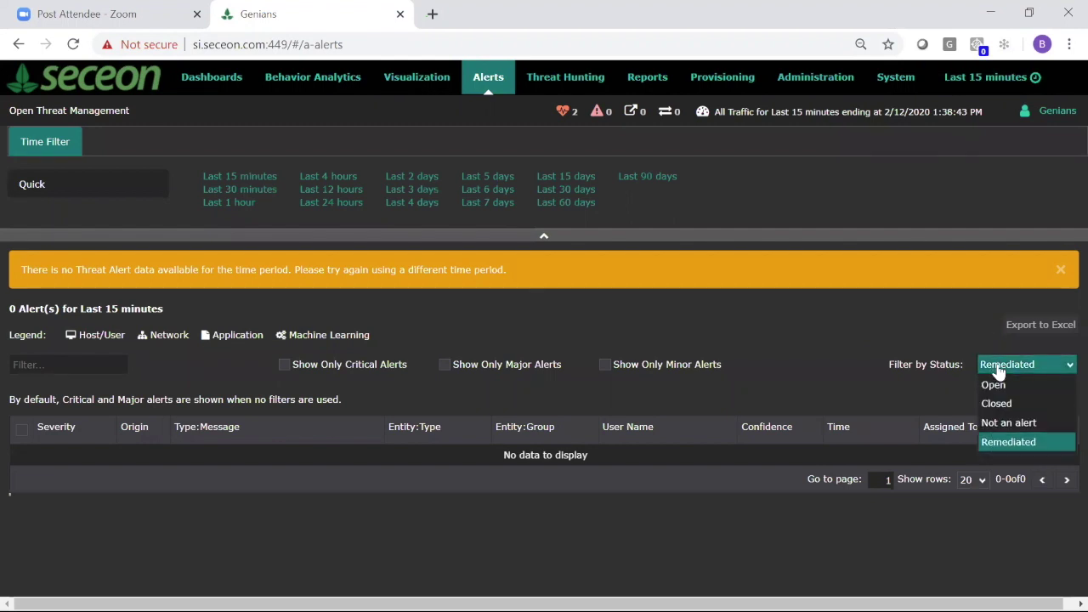
left_click(1001, 385)
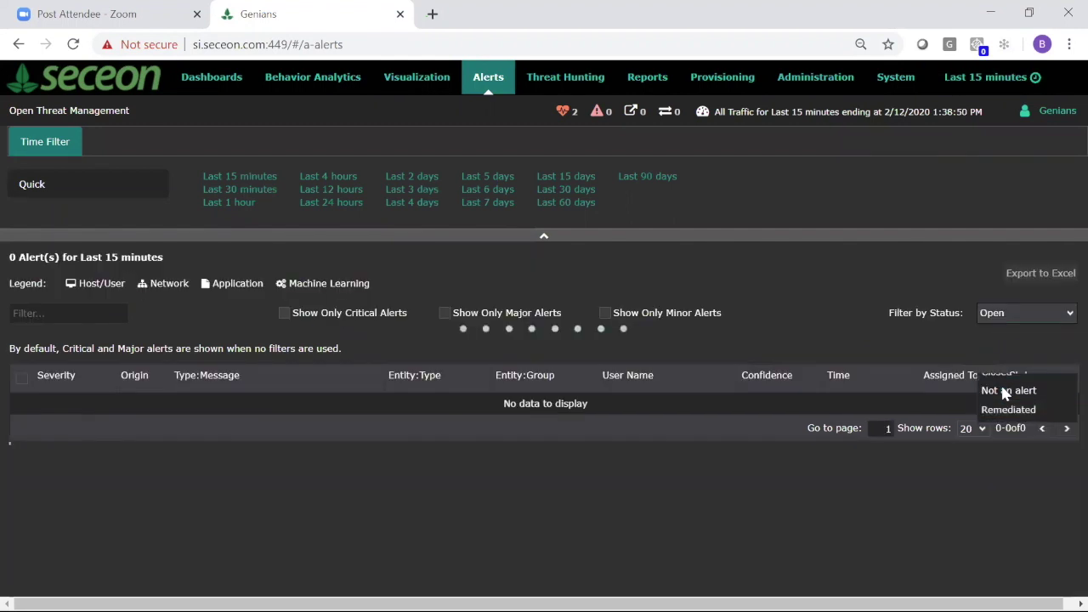
- Show only Remediated alerts, widening the time range to the last 5 days, then back to 15 minutes
left_click(1001, 366)
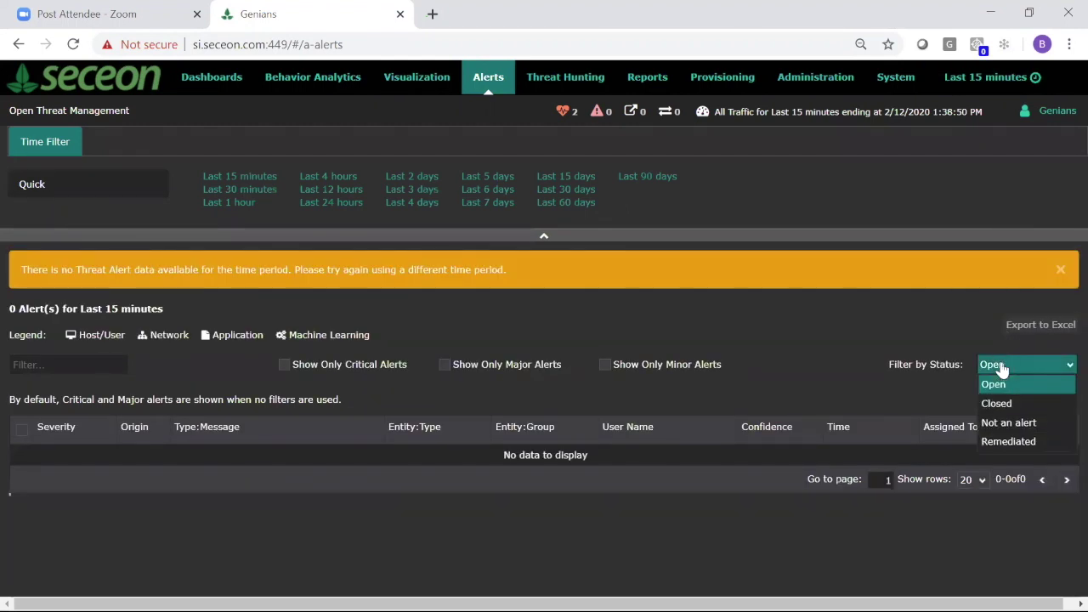
left_click(1008, 441)
left_click(471, 178)
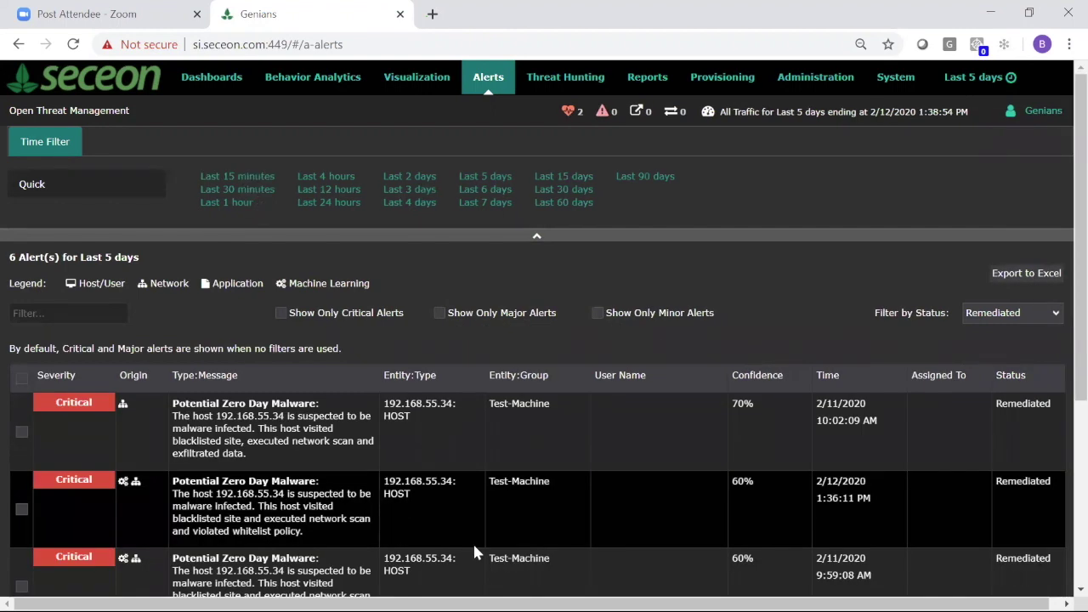
left_click(246, 179)
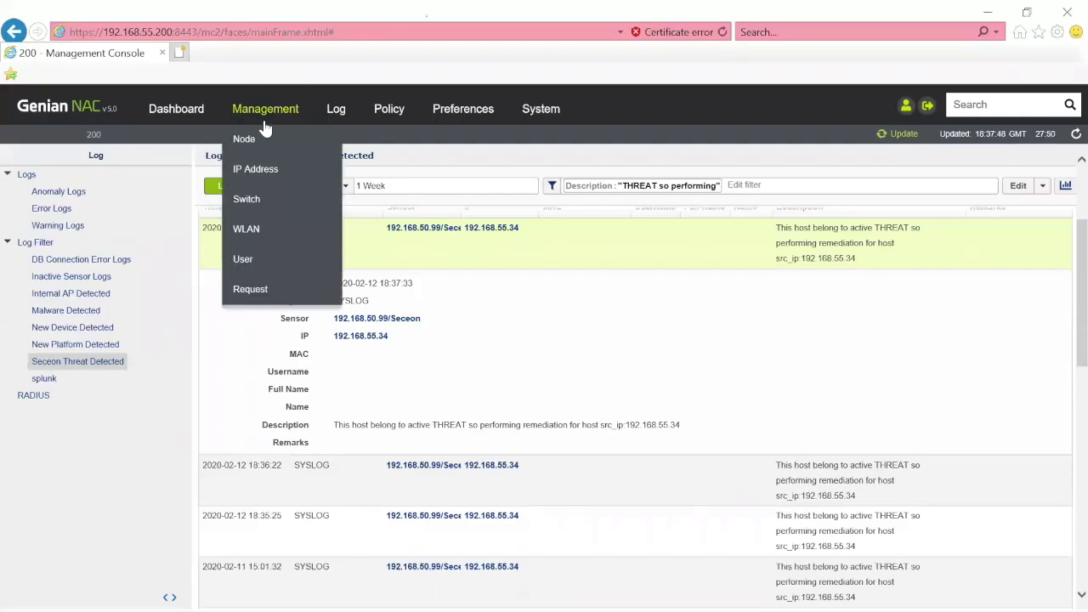
- Open the Seceon Threat Quarantine enforcement policy and scroll down to its RADIUS Control settings
left_click(382, 117)
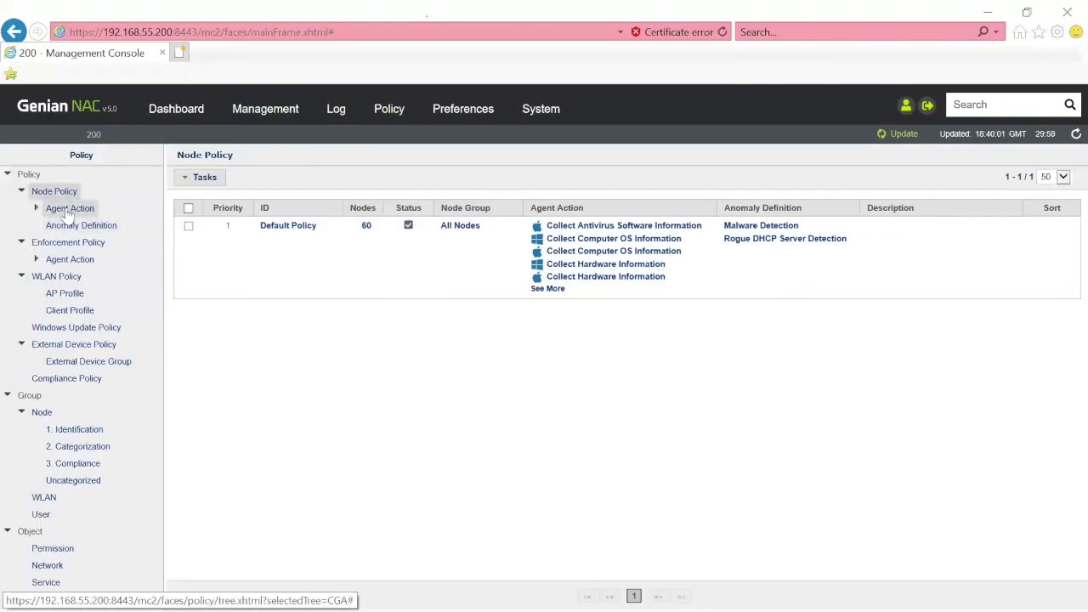
left_click(60, 252)
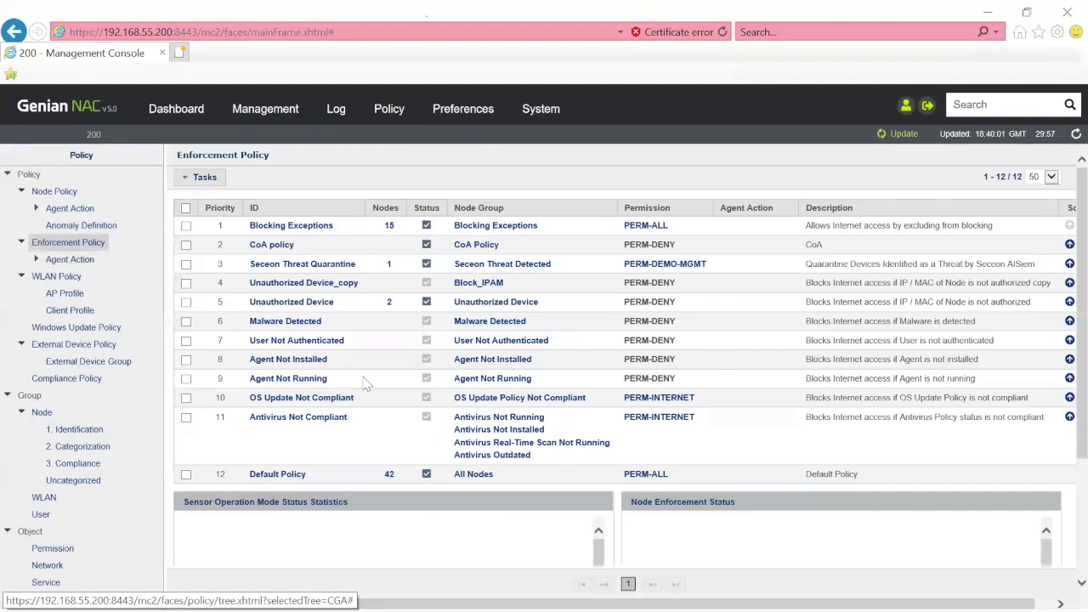
left_click(306, 265)
scroll(1063, 280, "down", 4)
scroll(1065, 344, "down", 1)
scroll(1064, 336, "up", 3)
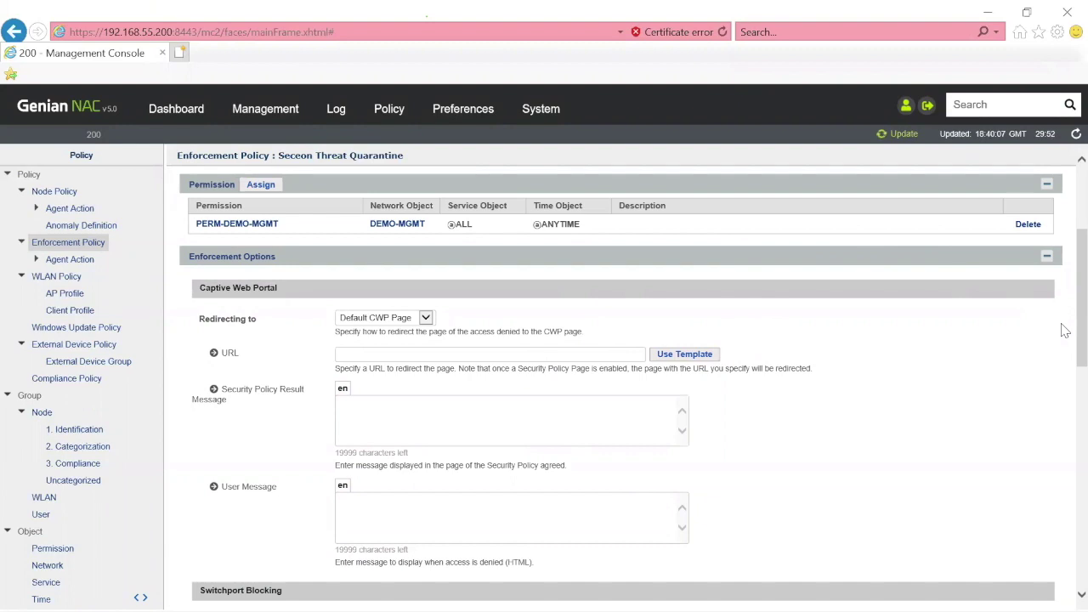
scroll(1064, 348, "down", 1)
scroll(1065, 363, "down", 5)
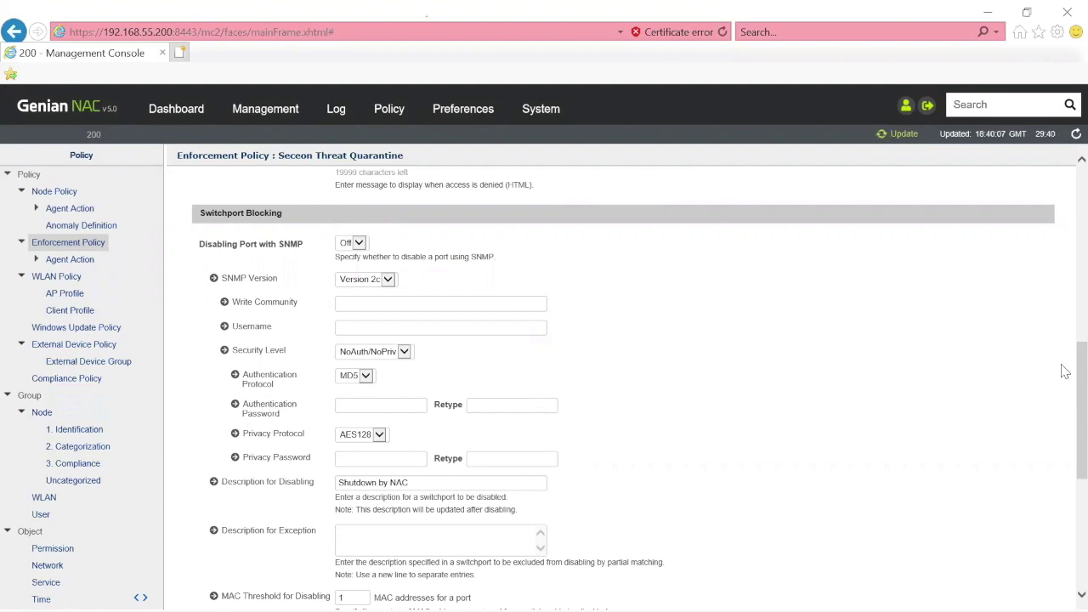
left_click_drag(1065, 370, 1063, 462)
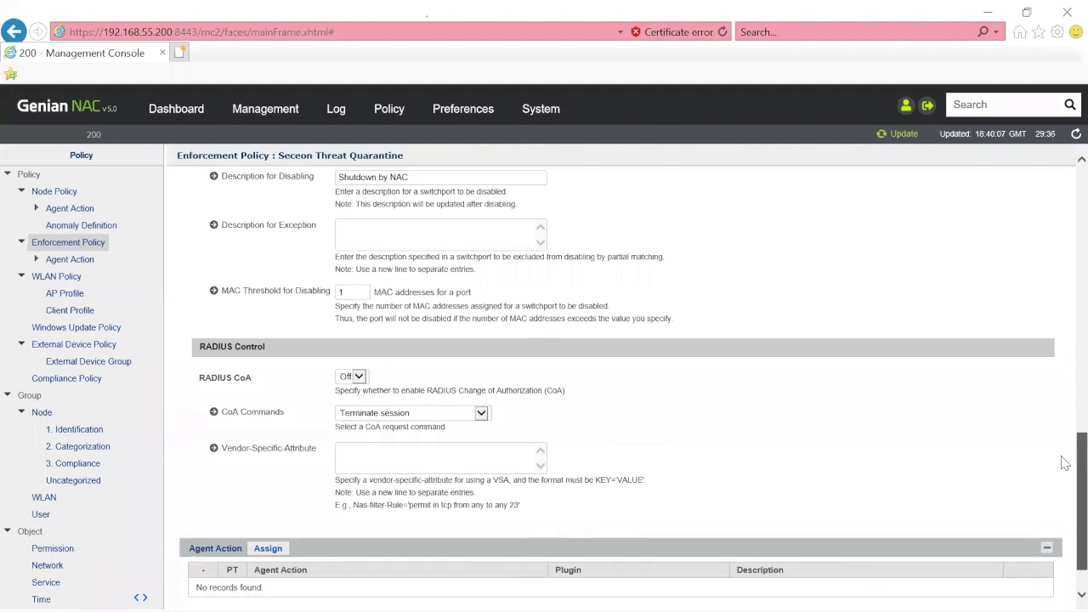
- Set RADIUS CoA to On with vendor-specific-attribute CoA commands, then begin an Agent Action assignment
left_click(364, 379)
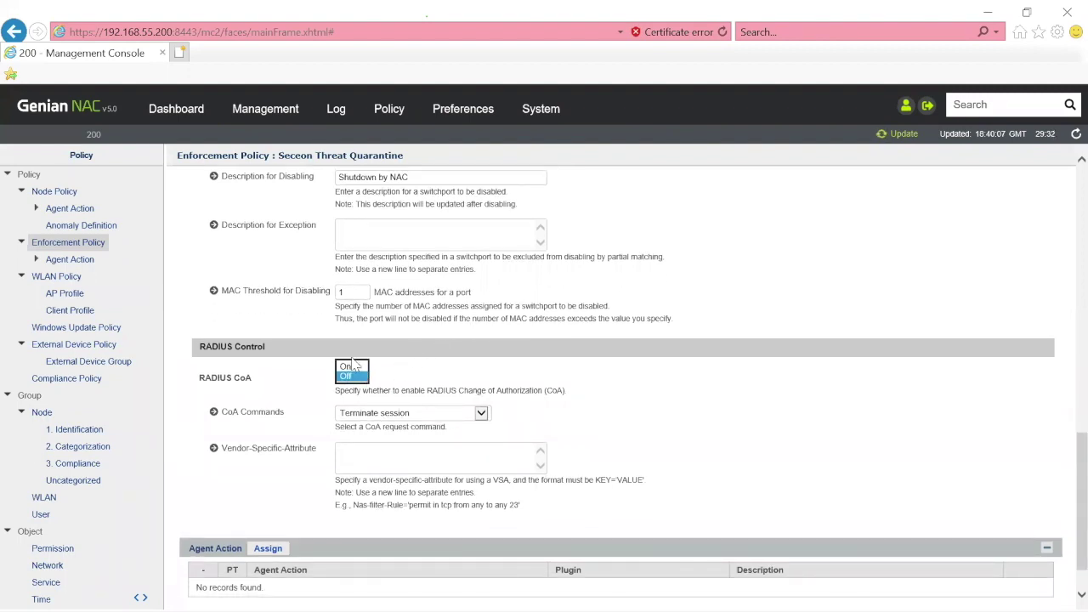
left_click(350, 366)
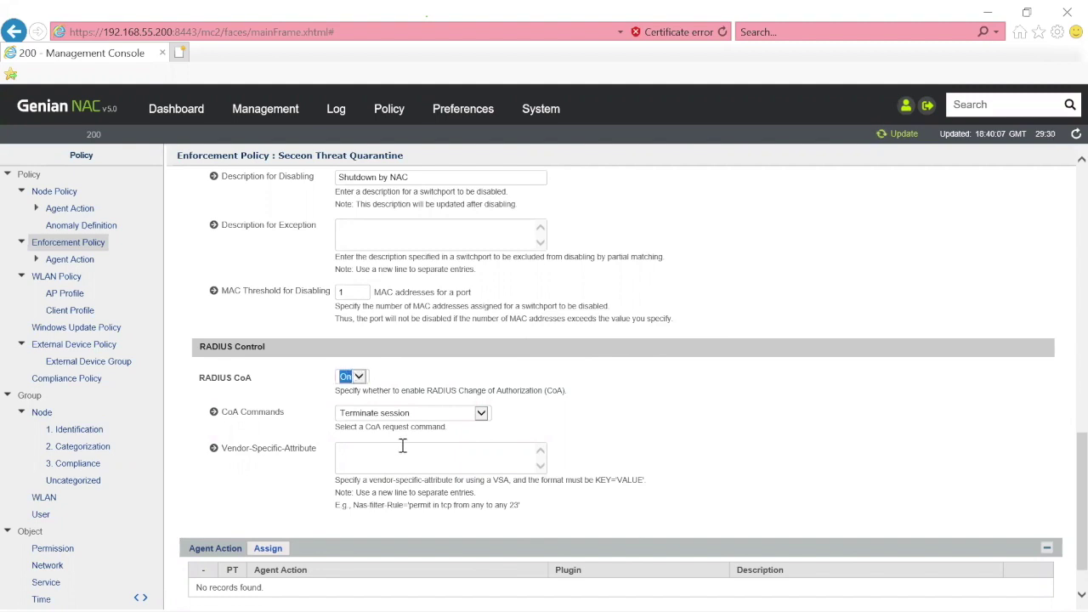
left_click(481, 413)
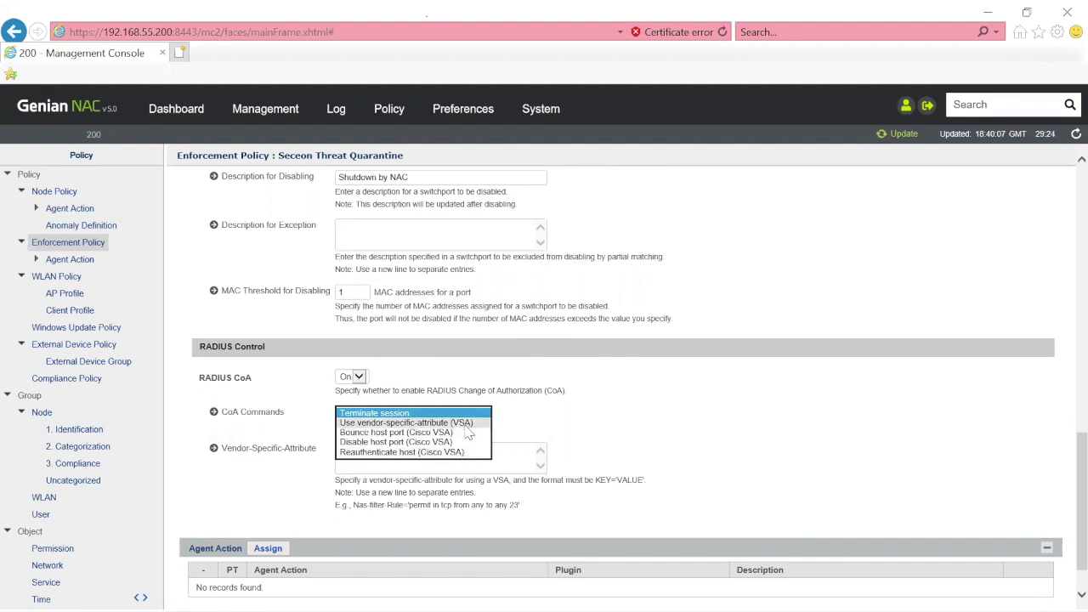
left_click(469, 434)
left_click(468, 459)
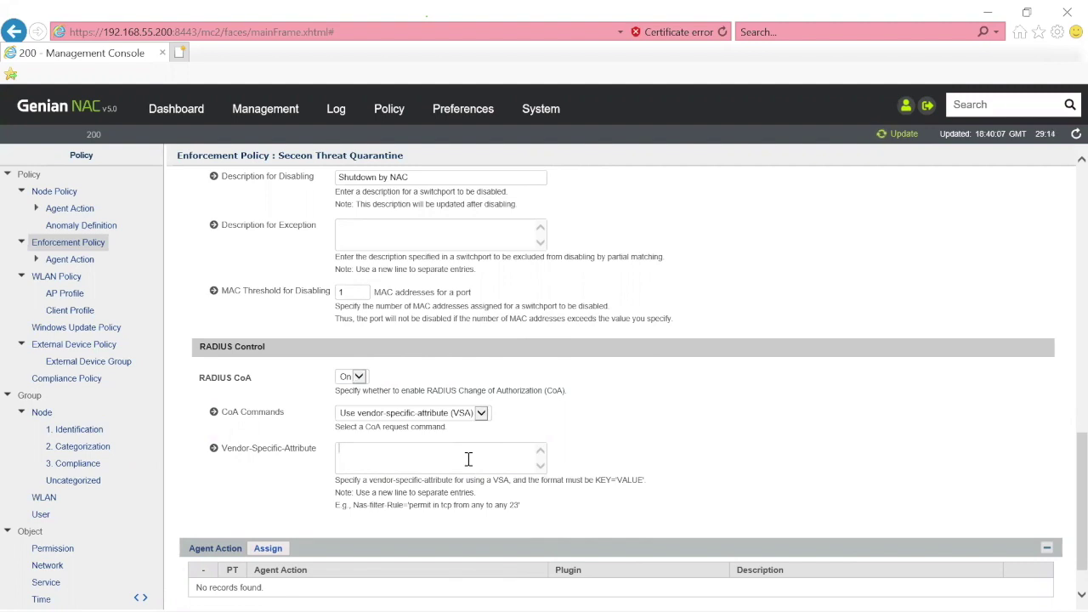
left_click(269, 549)
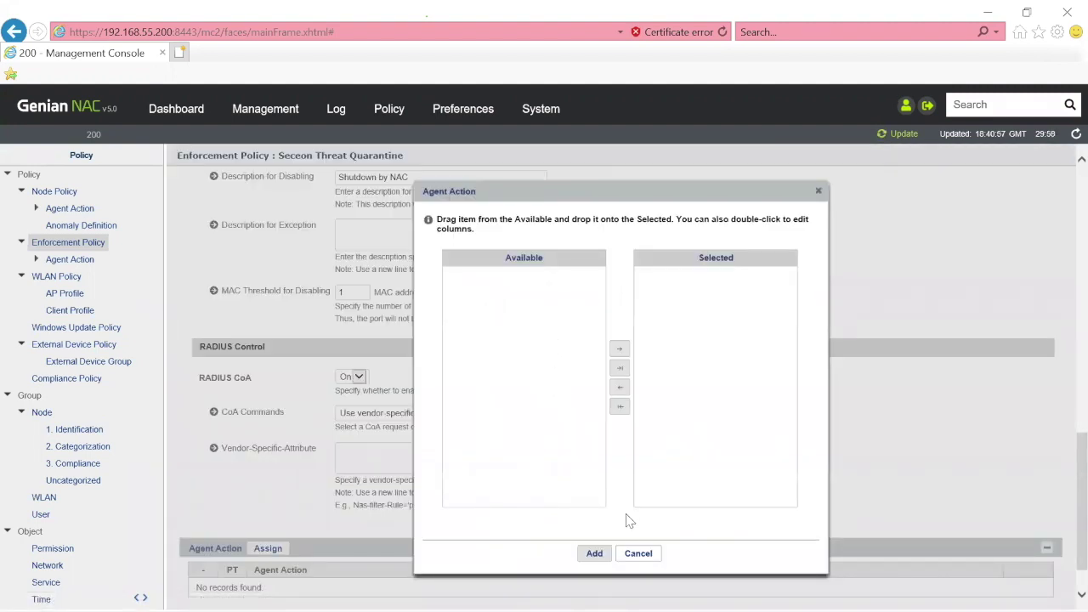
- Cancel the Agent Action assignment without adding any action
left_click(637, 554)
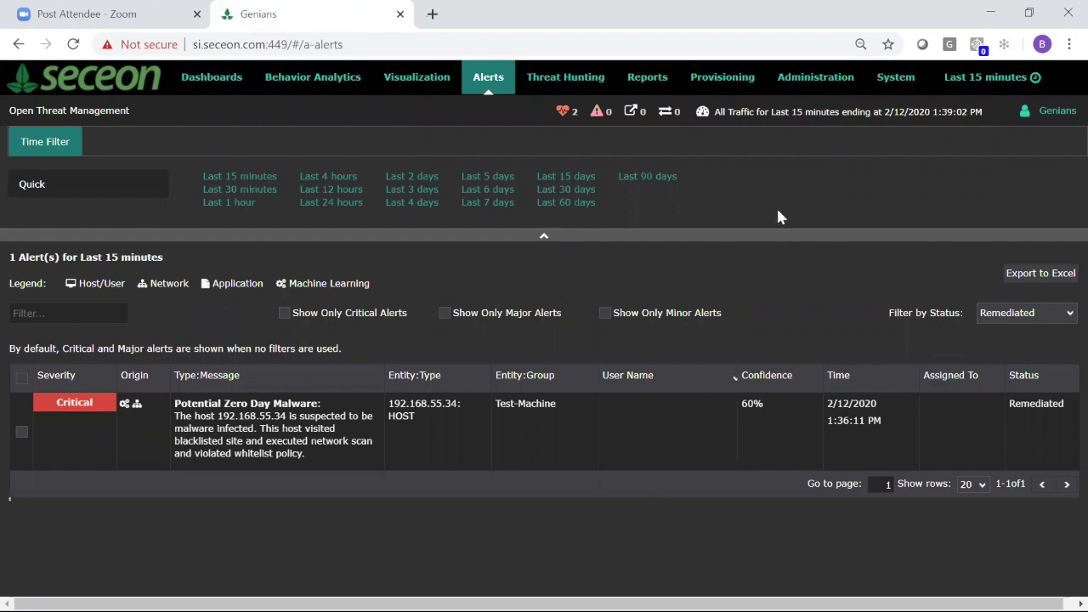
- View the Genians NAC remediator's settings under Administration > Remediator and close them unchanged
left_click(812, 85)
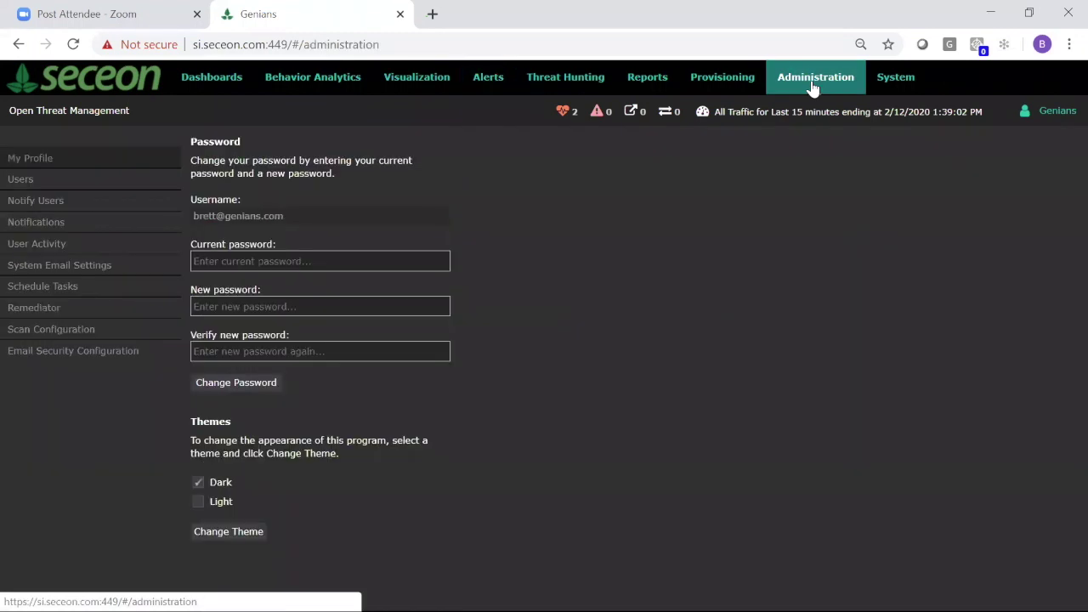
left_click(38, 314)
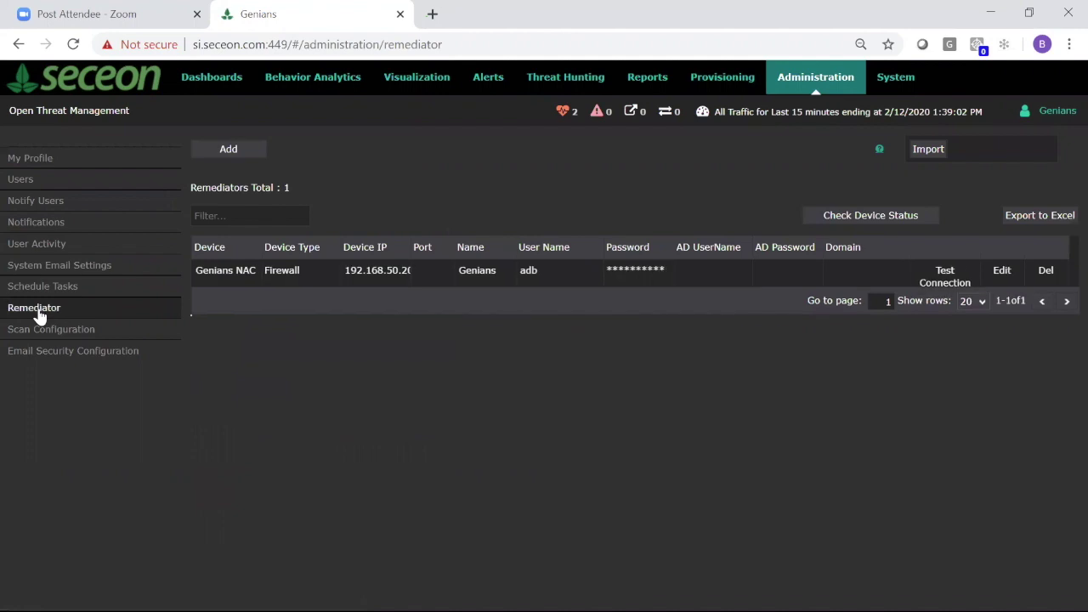
left_click(1013, 272)
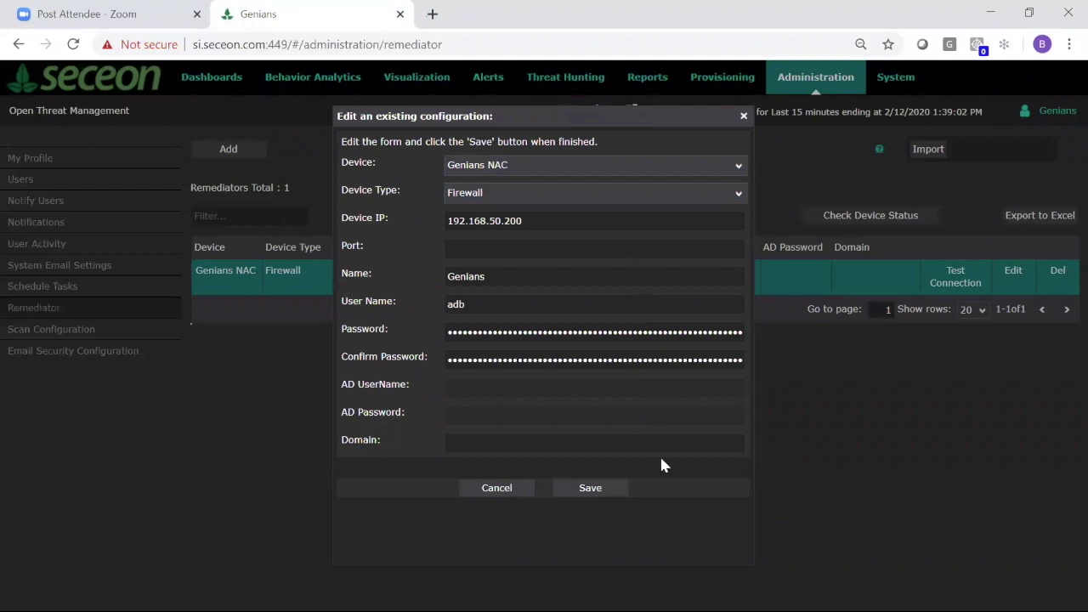
left_click(512, 489)
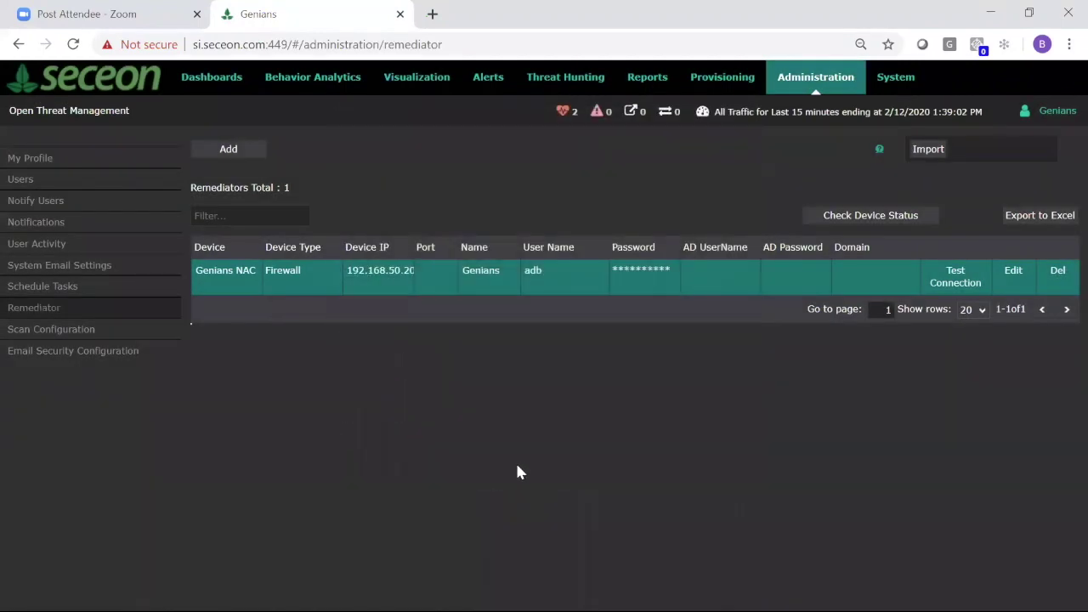
key("alt+Tab")
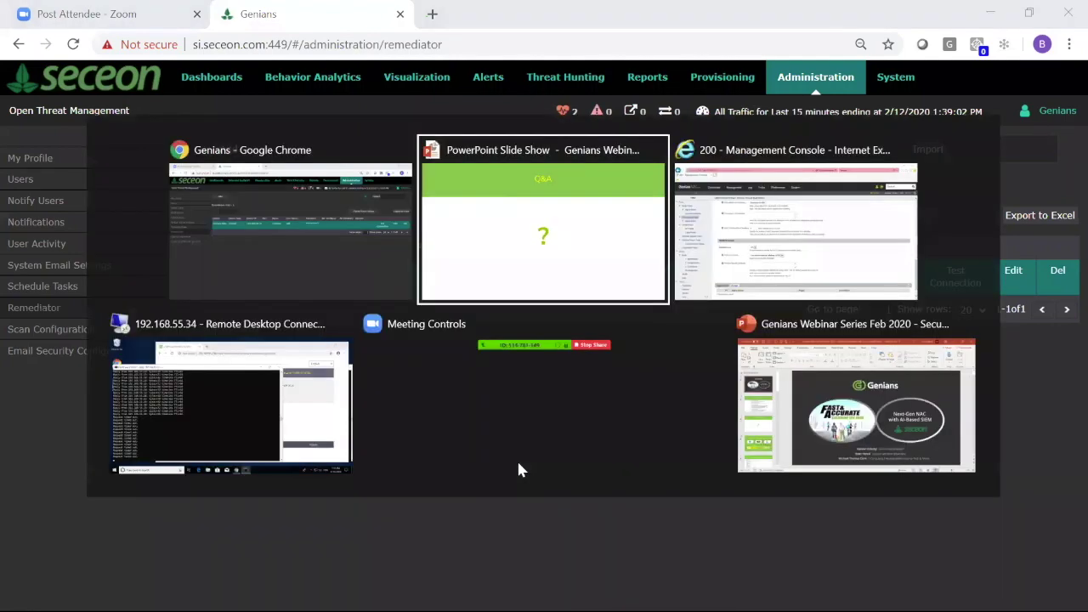
- Return to Genian NAC and show the Seceon Threat Detected log filter's 22 entries for 192.168.55.34
key("alt+Tab")
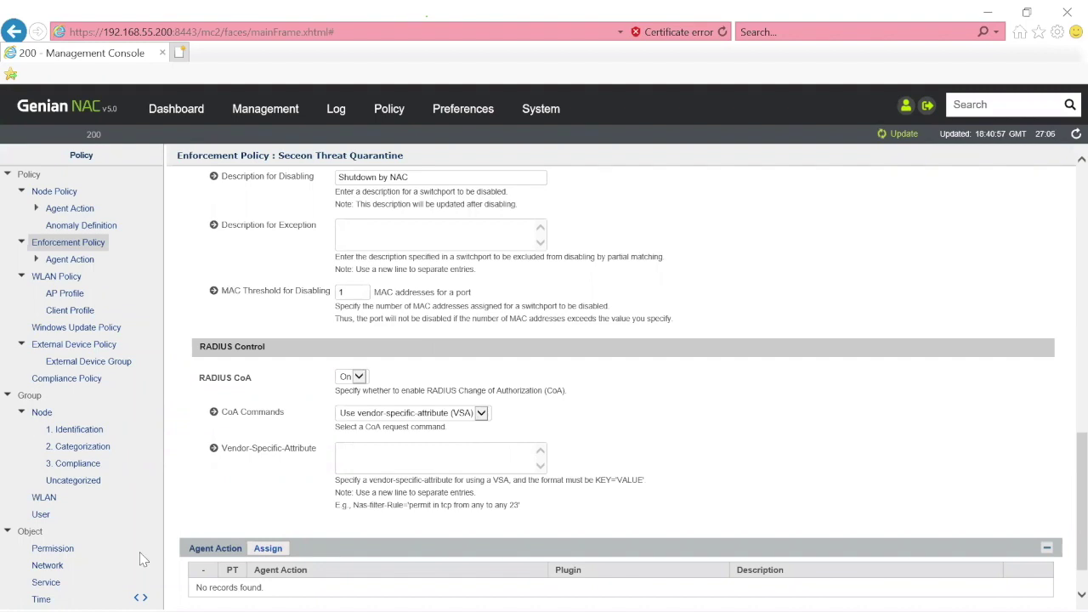
left_click(335, 115)
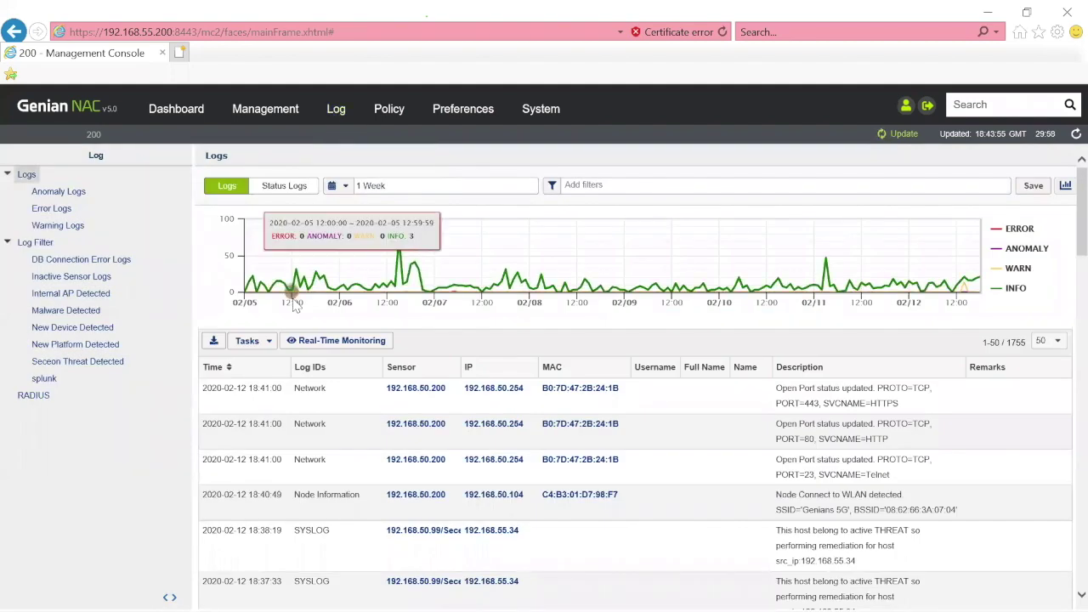
left_click(95, 365)
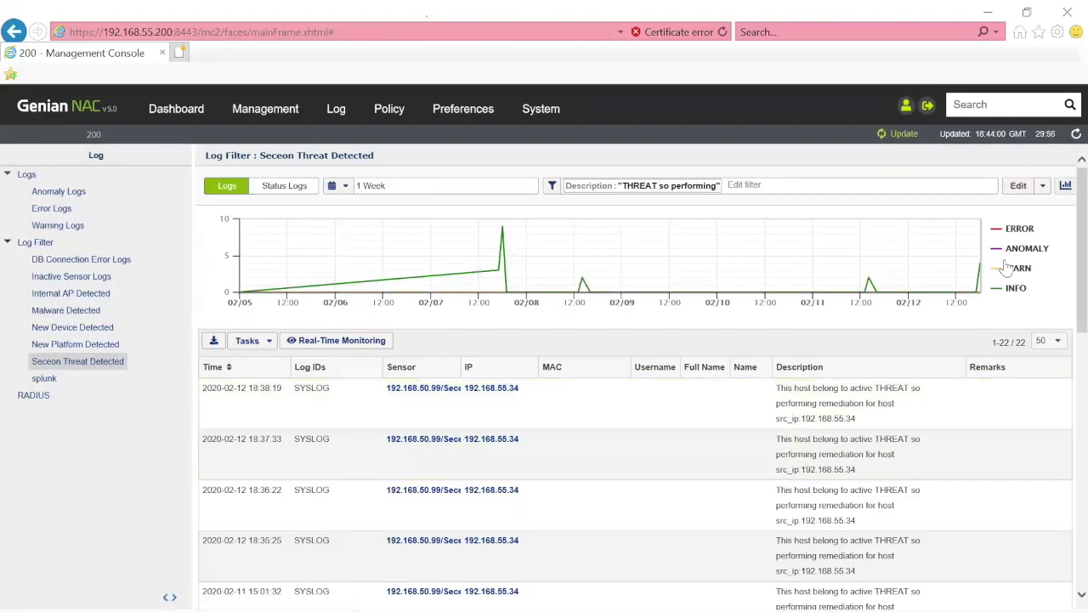
- Open the Seceon Threat Detected filter's settings and scroll to its Seceon-Threat-Detected tag assignment
left_click(1018, 191)
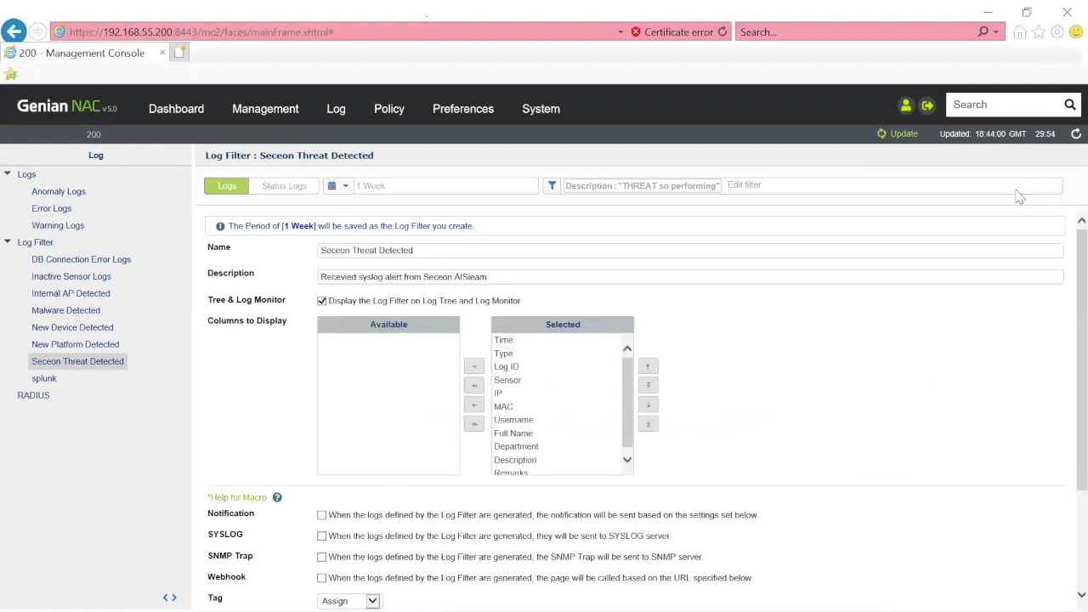
scroll(1066, 255, "down", 3)
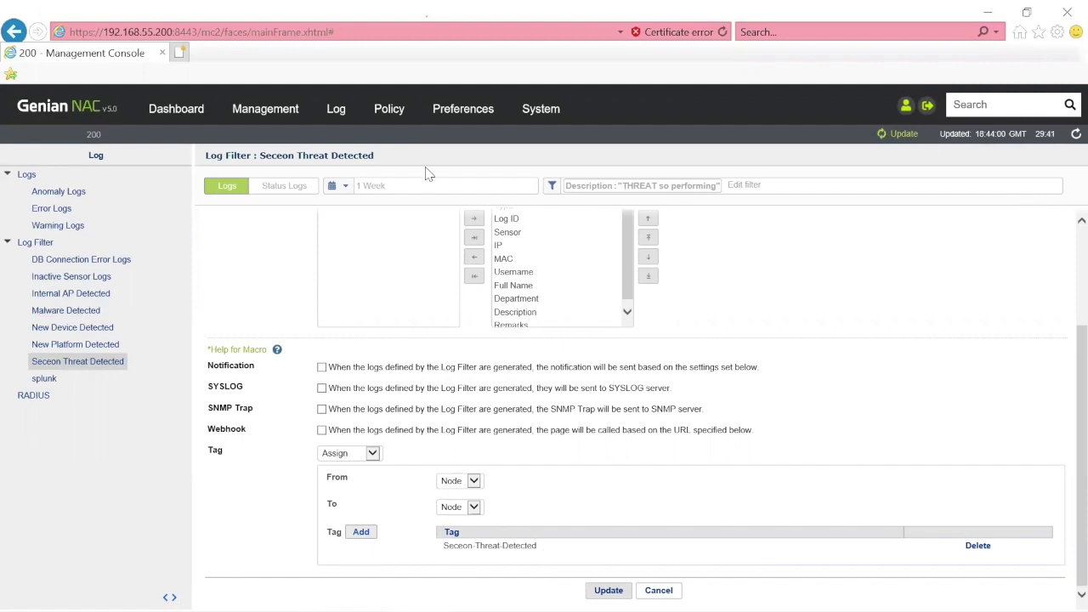
- Open the Seceon Threat Quarantine enforcement policy to see its Seceon-Threat-Detected node group and PERM-DEMO-MGMT permission
left_click(391, 115)
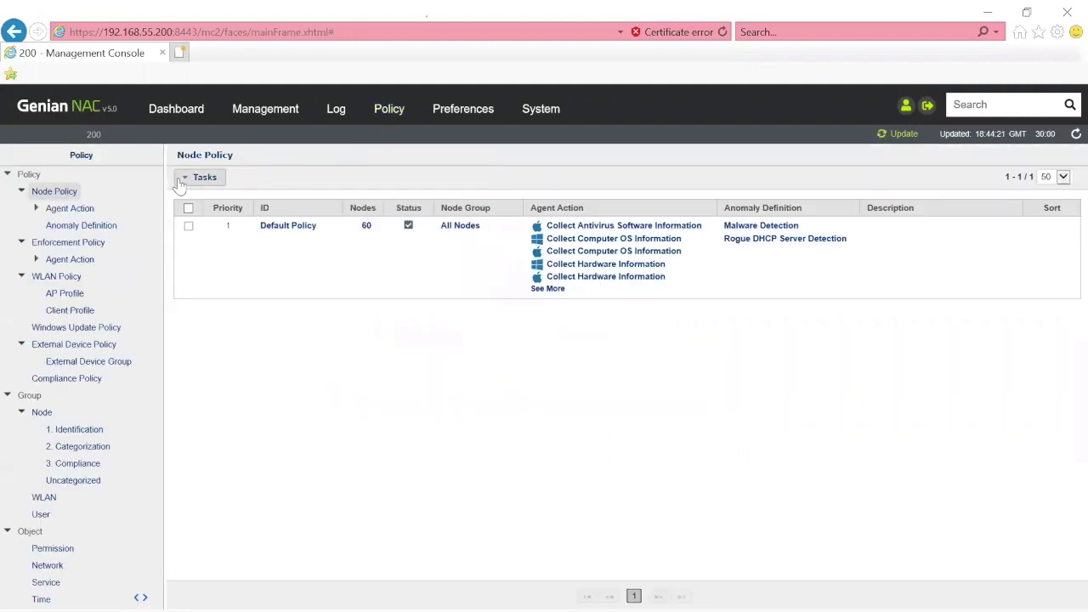
left_click(67, 243)
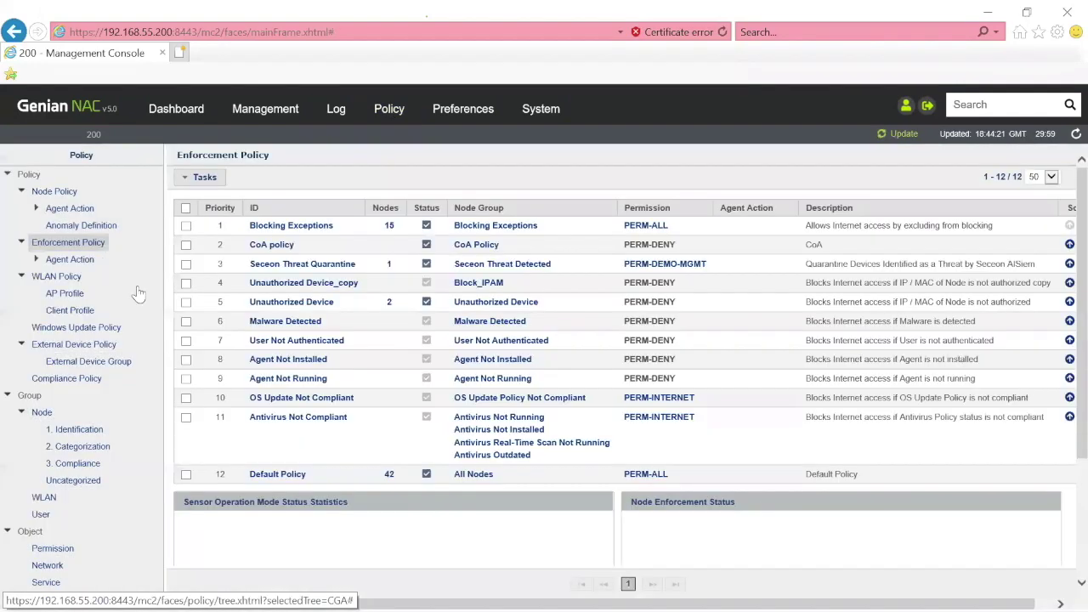
left_click(281, 267)
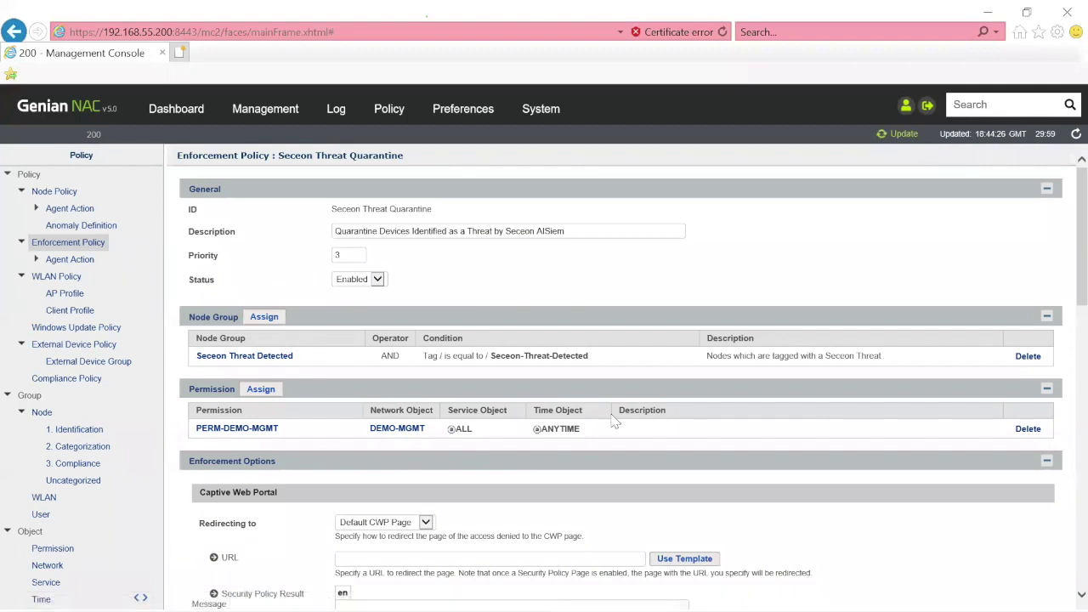